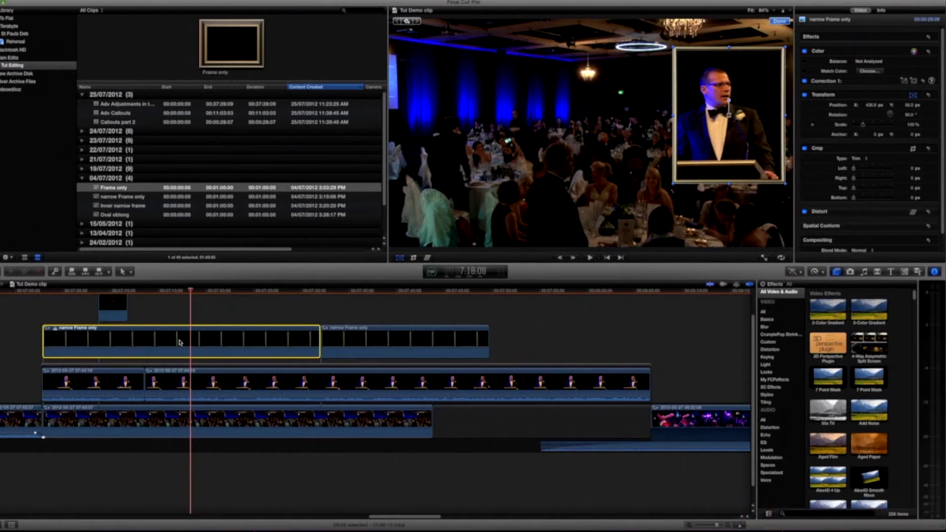
Add the Frame only clip from the browser to the audition of the first narrow Frame only clip without replacing it.
click(180, 341)
click(181, 341)
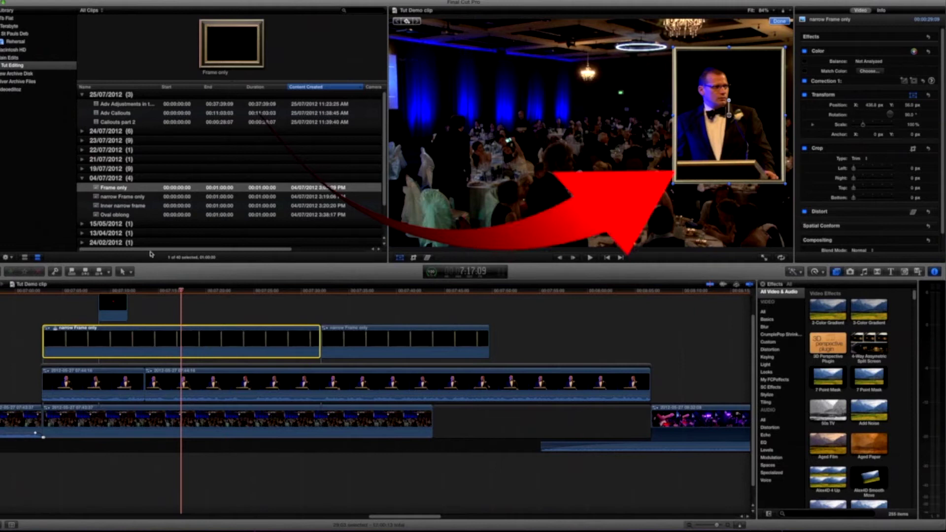
scroll(128, 206, right, 2)
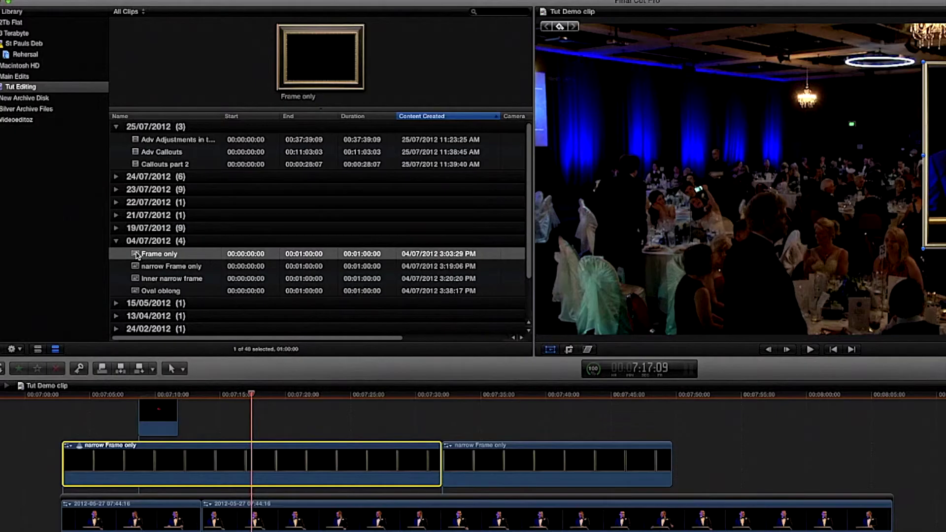
click(82, 188)
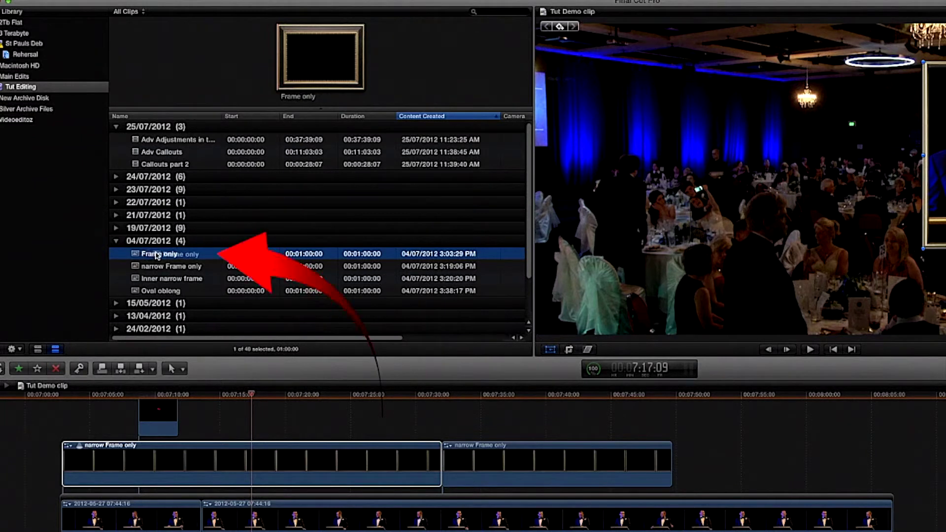
click(314, 62)
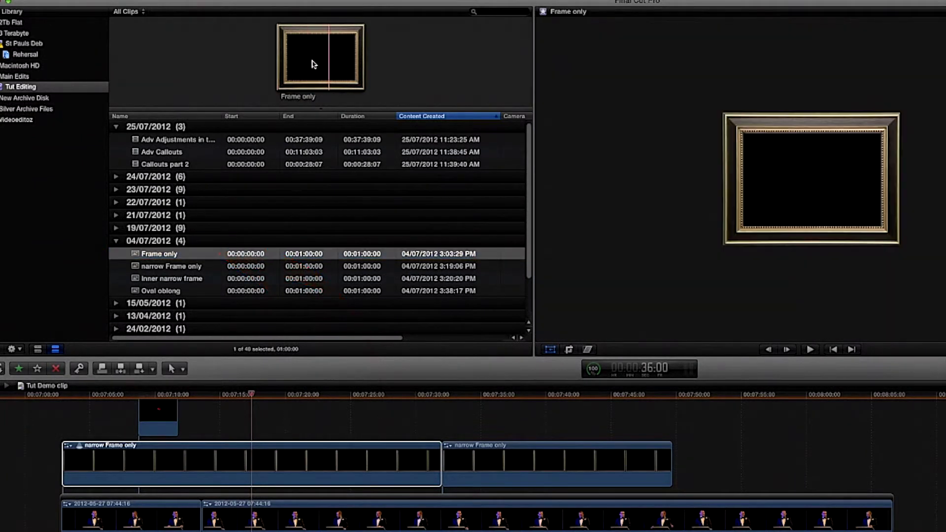
click(145, 254)
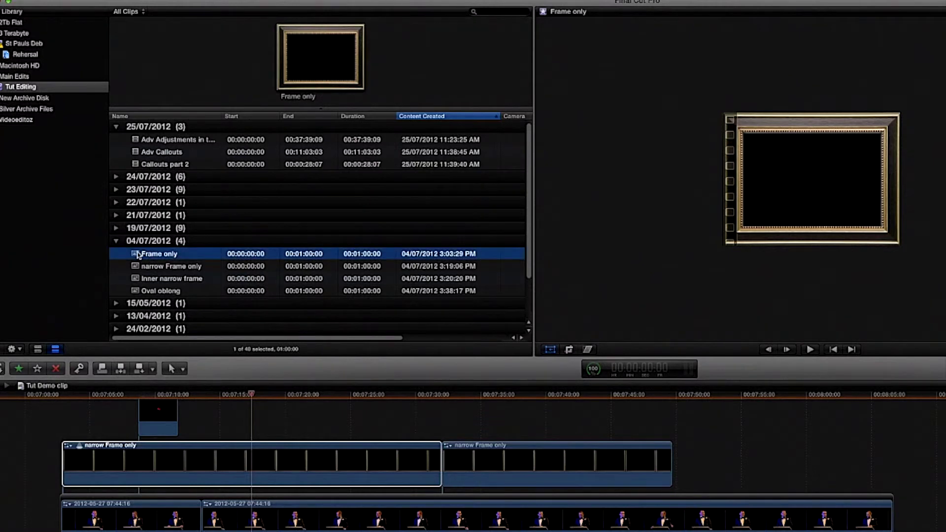
drag(136, 254, 191, 451)
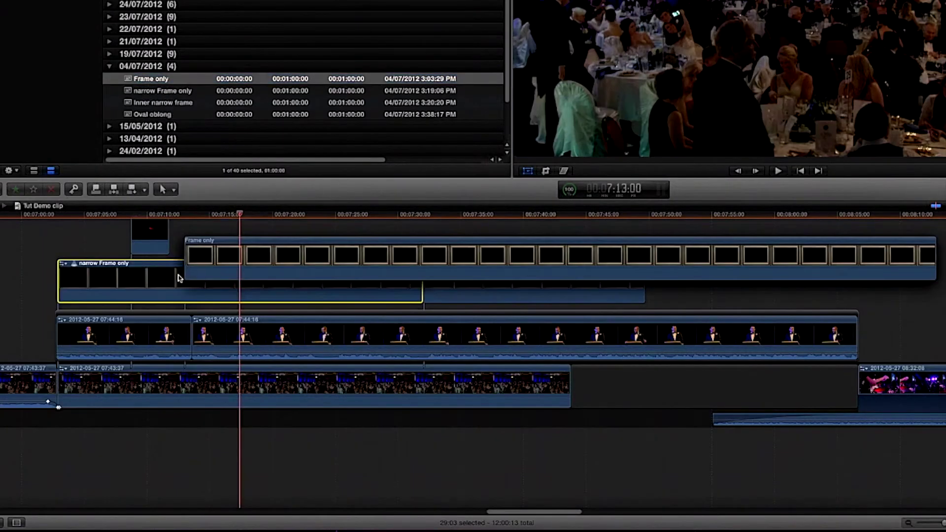
drag(178, 278, 179, 280)
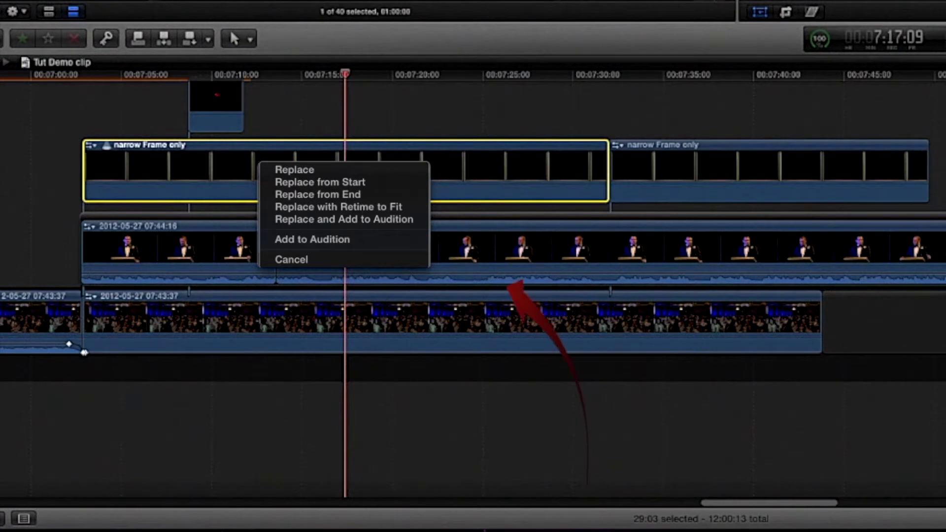
click(340, 240)
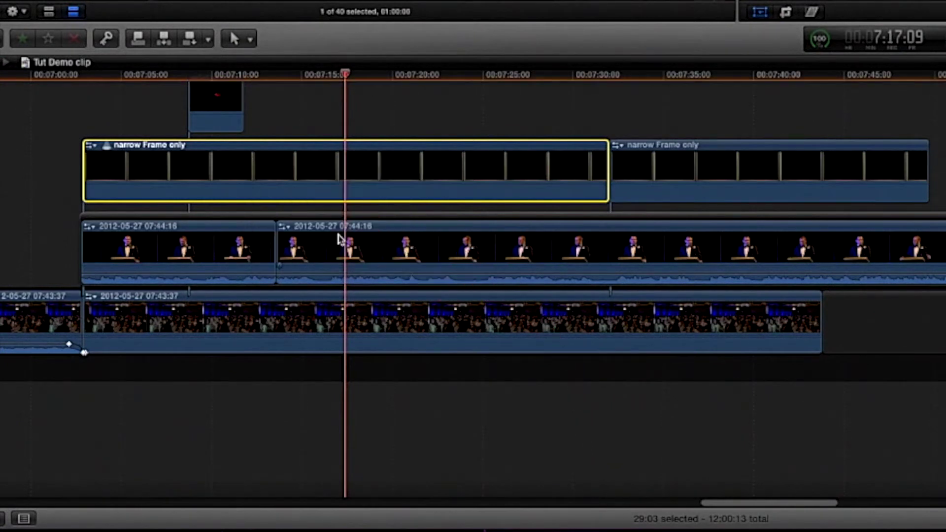
Pick Frame only in the first narrow Frame only clip's audition and confirm the choice.
click(106, 149)
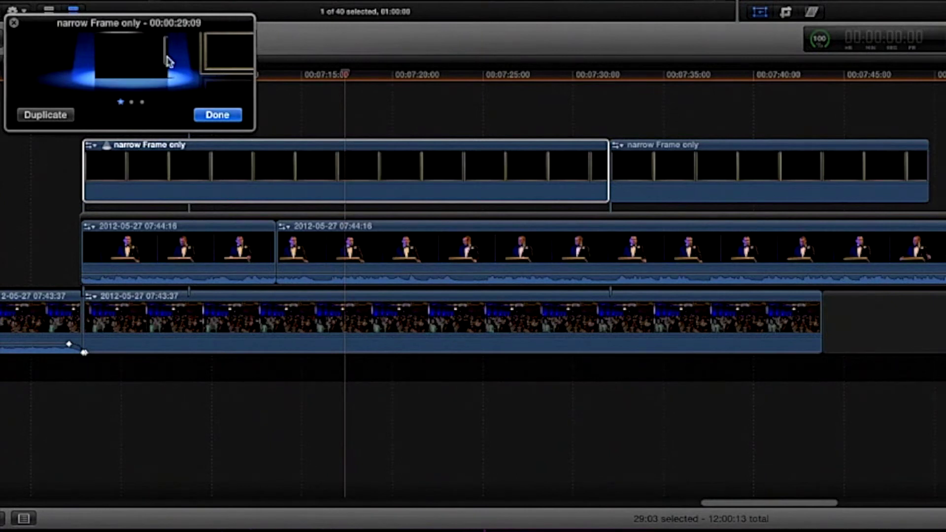
click(222, 60)
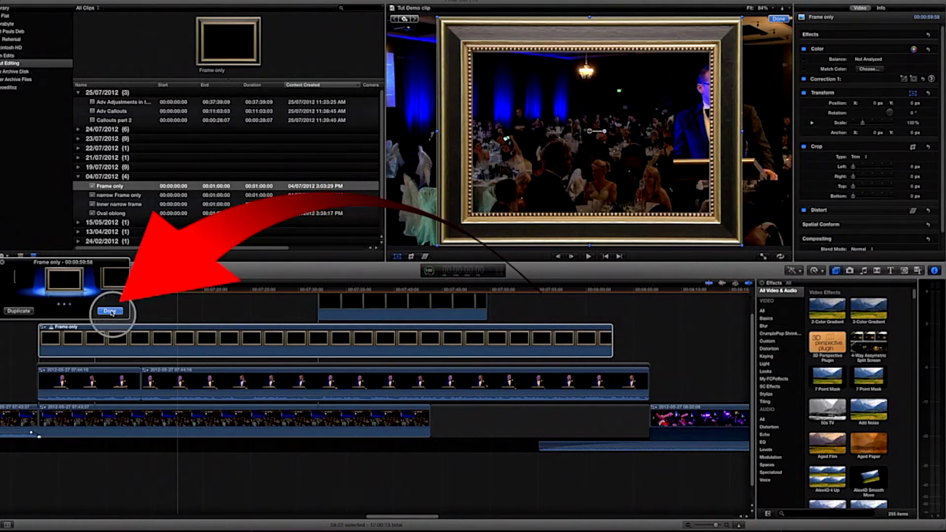
click(110, 312)
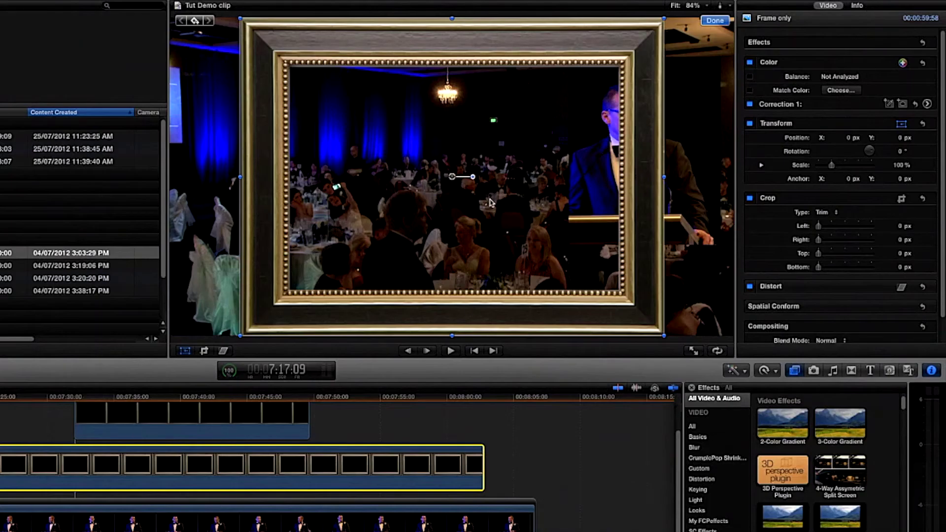
Rotate the Frame only clip to 90 degrees so it stands upright.
drag(473, 179, 452, 270)
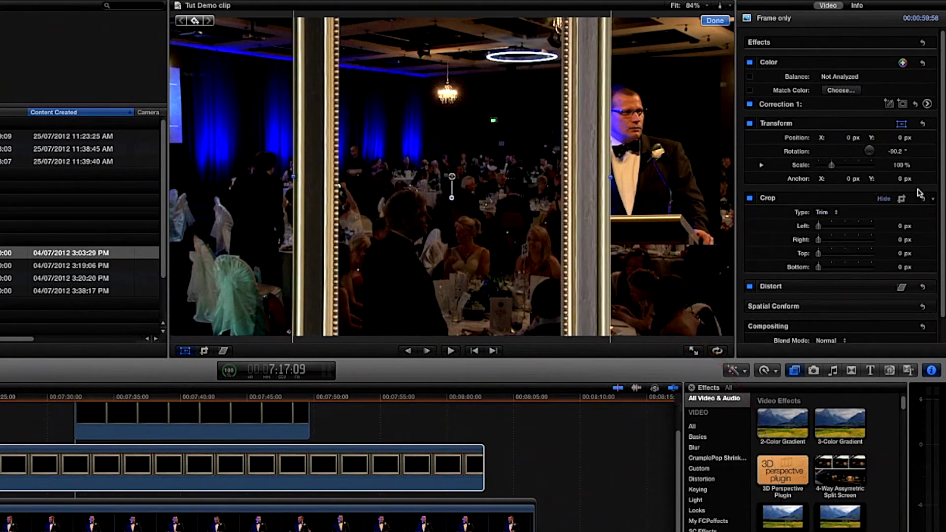
click(897, 152)
text(90)
key(Return)
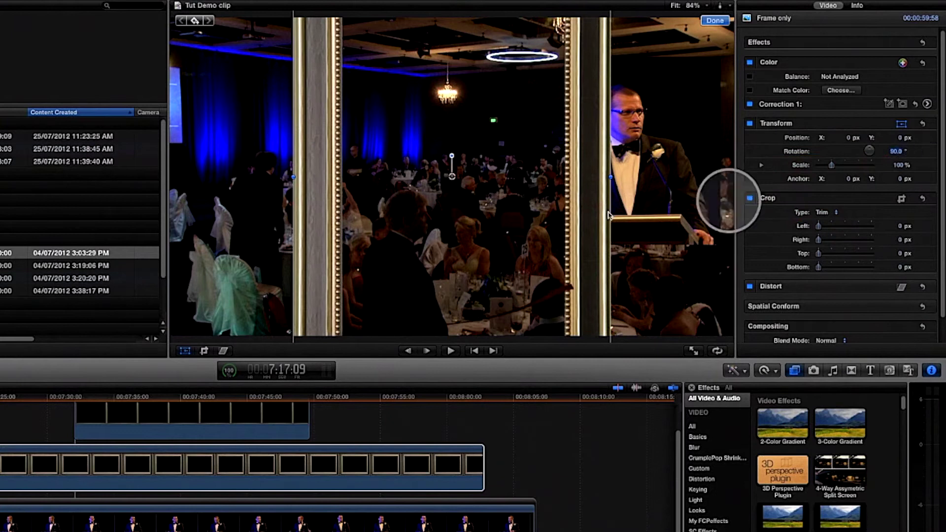
Shrink the upright frame and place it around the speaker at about X 438 px, Y 62 px.
click(695, 6)
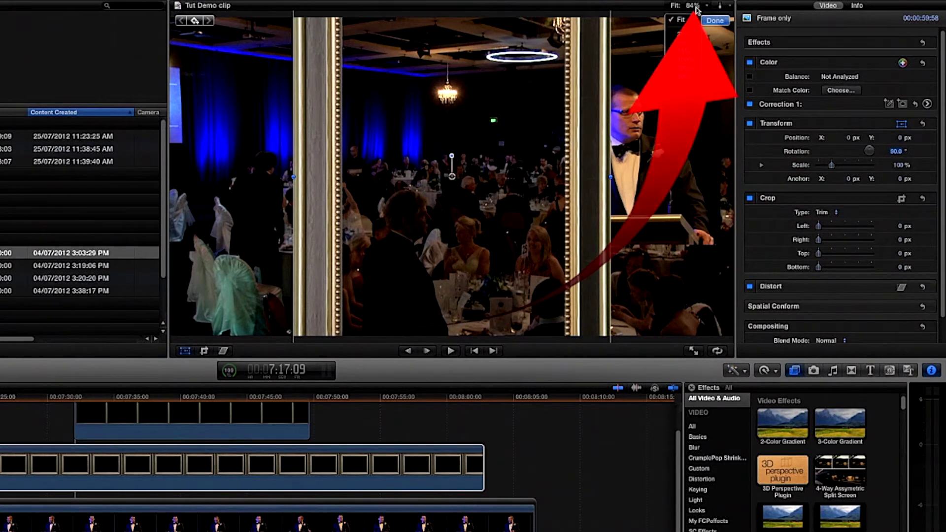
click(684, 58)
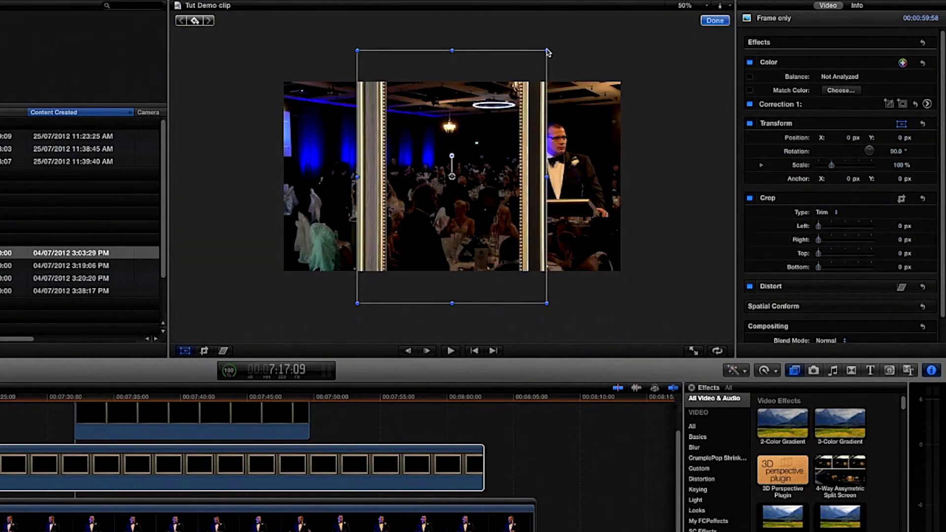
drag(546, 52, 503, 125)
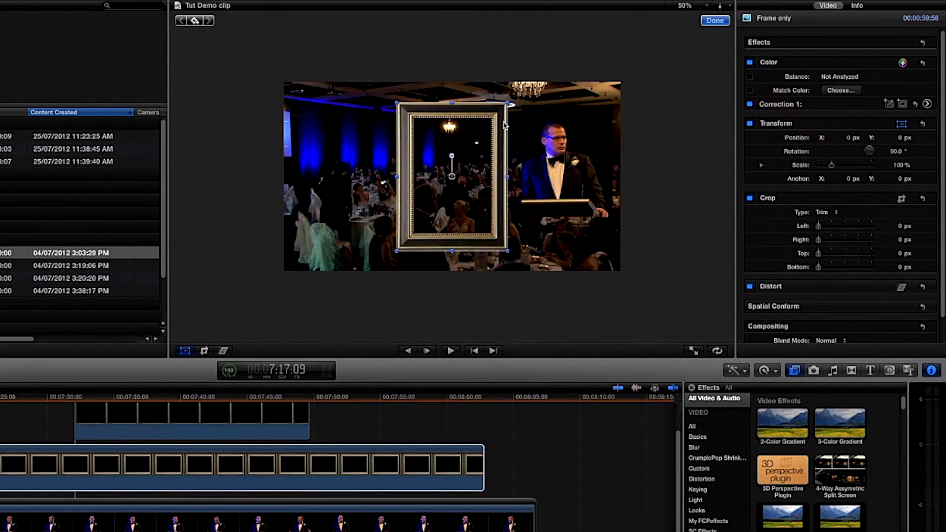
drag(425, 169, 540, 152)
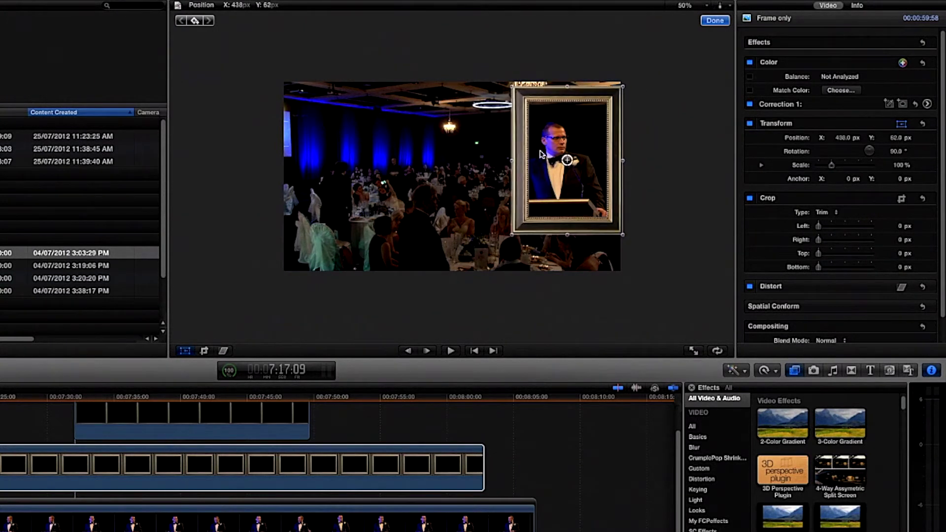
drag(622, 87, 620, 91)
key(shift)
key(shift+z)
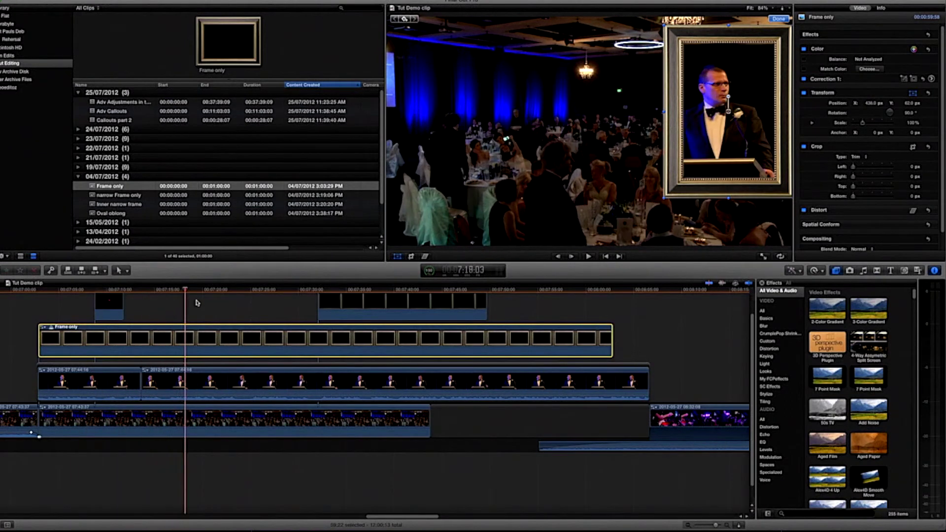
Compare Frame only and narrow Frame only in the clip's audition and finalize narrow Frame only as the pick.
click(50, 327)
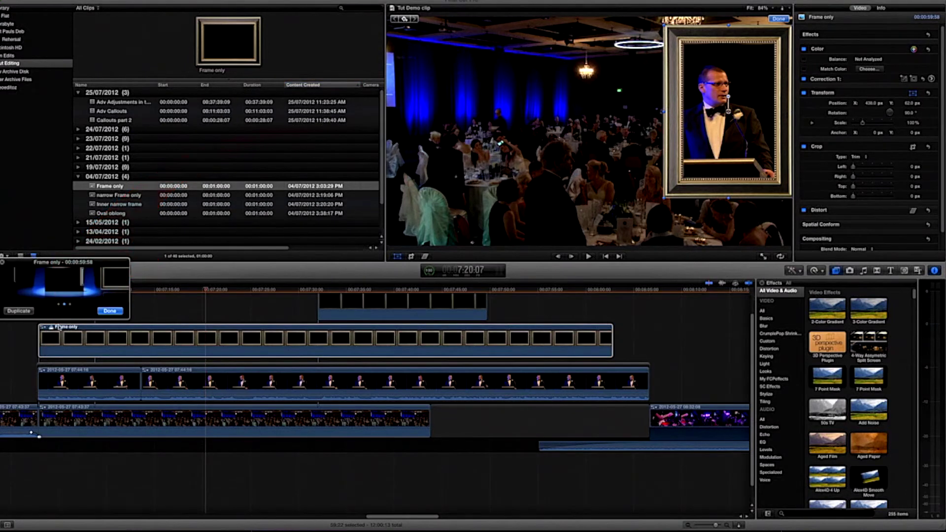
key(Right)
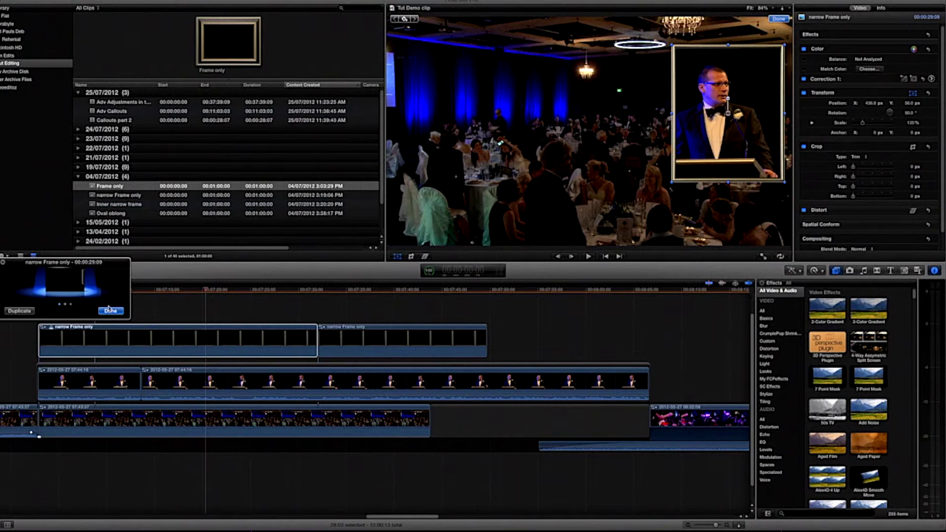
key(Left)
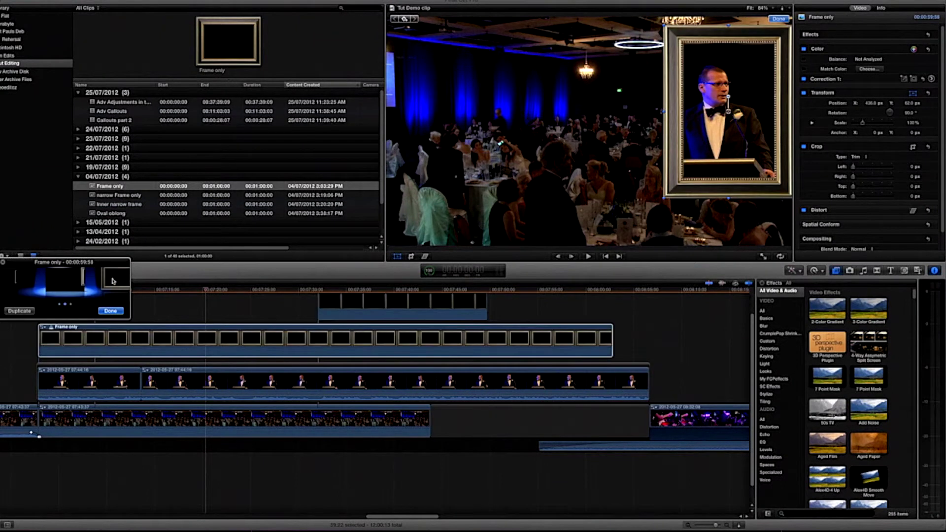
click(113, 282)
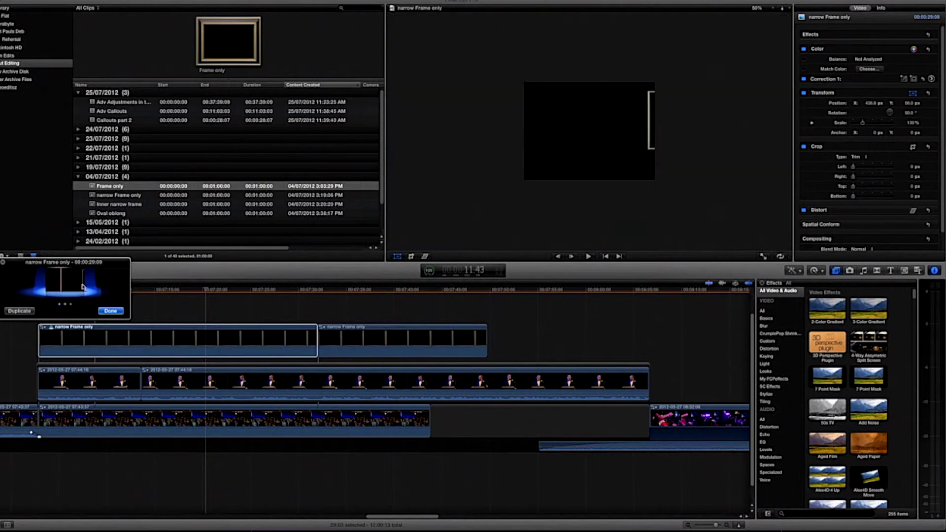
key(Left)
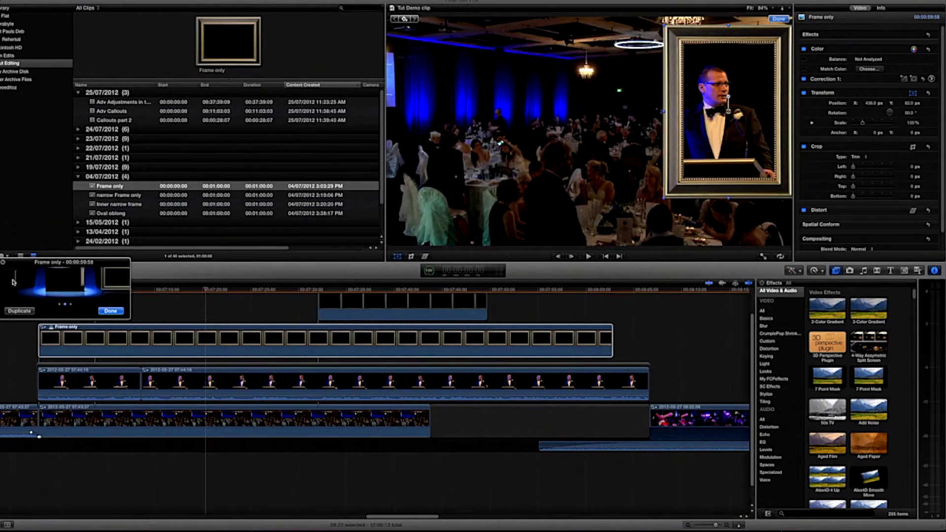
key(Right)
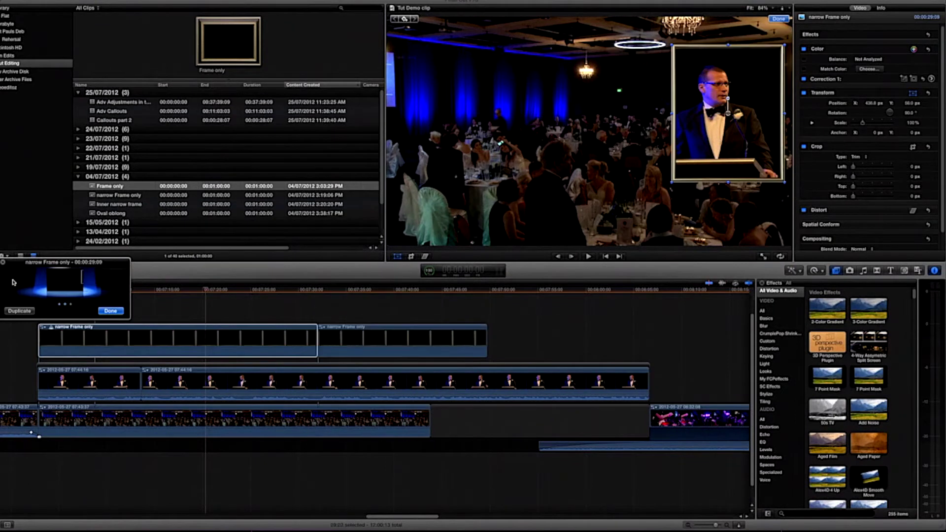
click(111, 311)
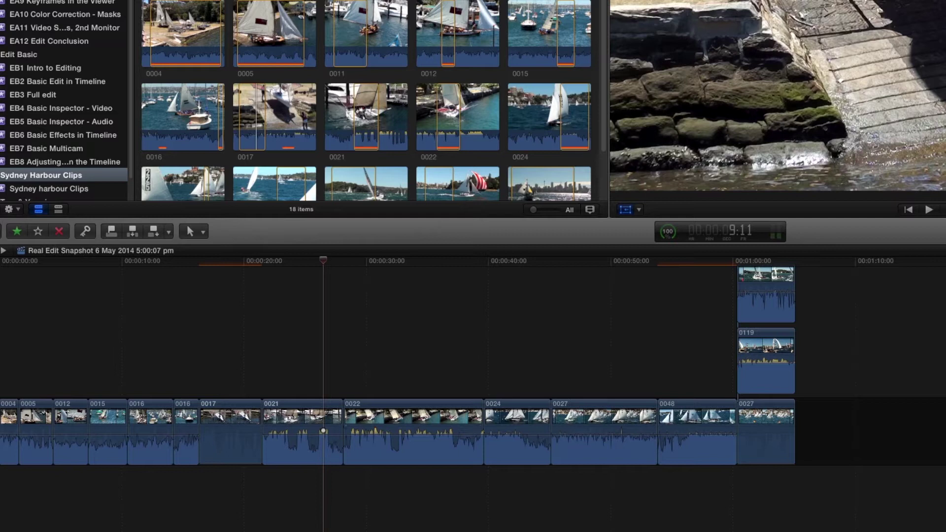
Replace clip 0021 in the timeline with the selected range of browser clip 0017, keeping both in an audition.
click(296, 423)
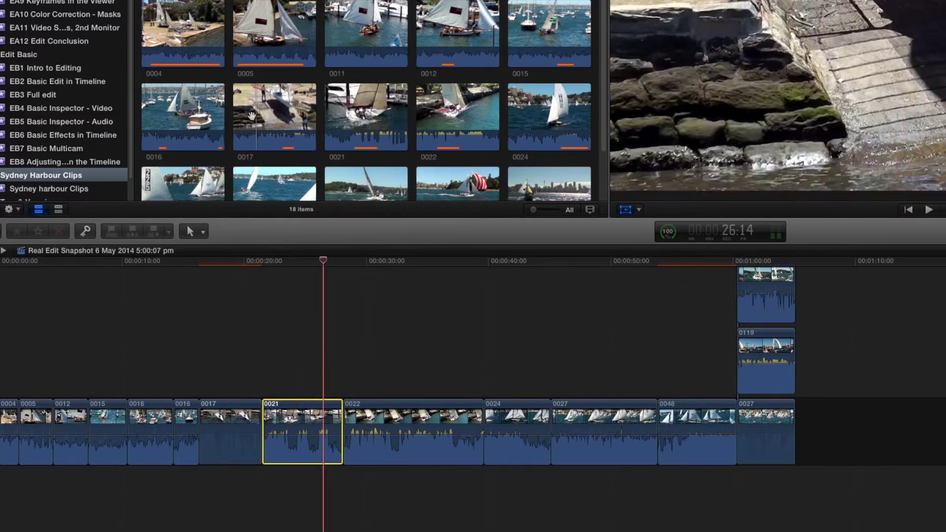
click(247, 115)
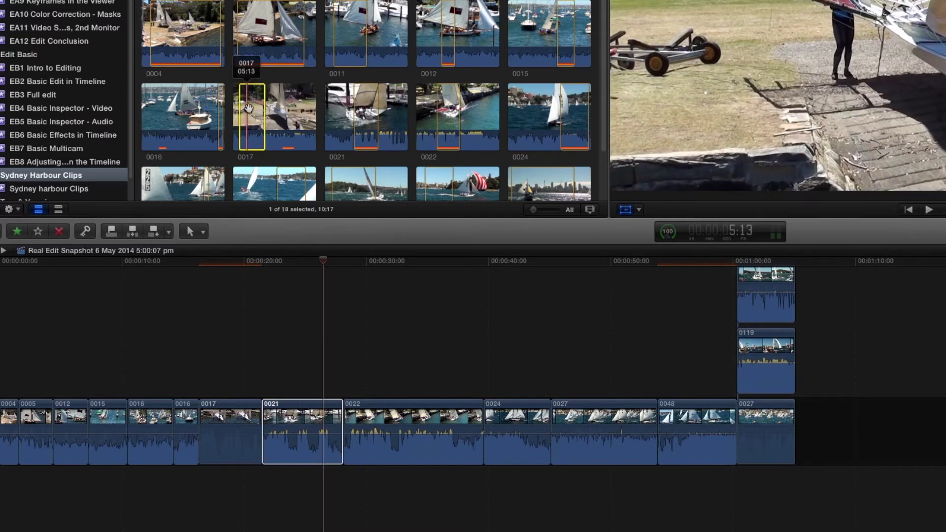
drag(251, 112, 297, 421)
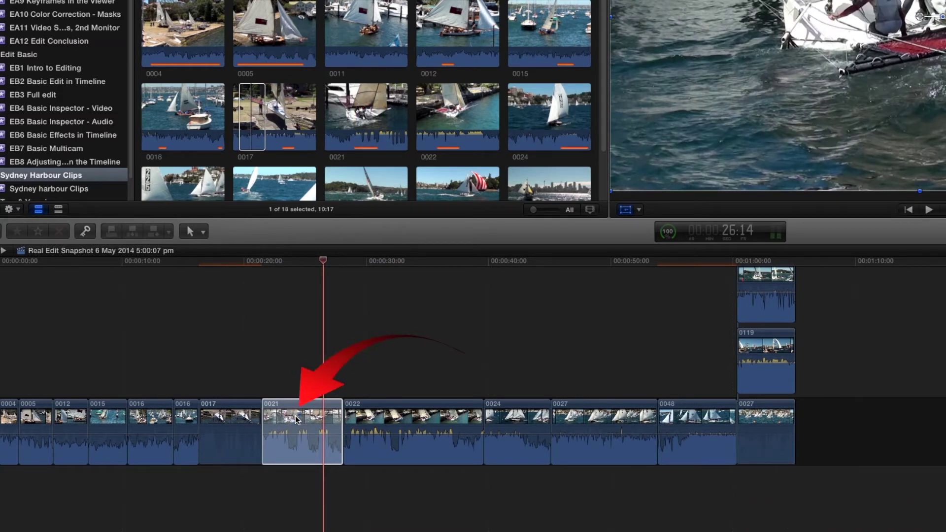
drag(297, 420, 297, 420)
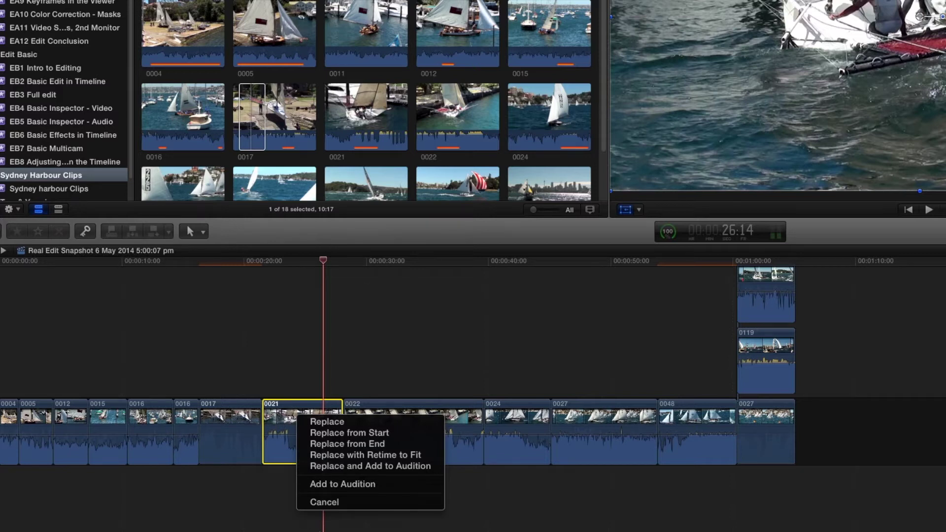
click(348, 467)
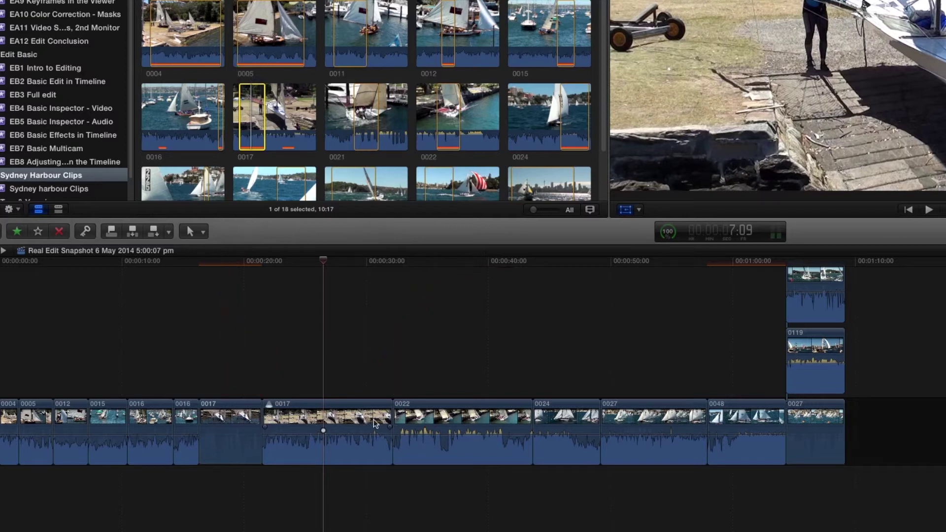
Preview clip 0021 in the audition of the replaced clip and switch the pick back to 0017.
click(270, 409)
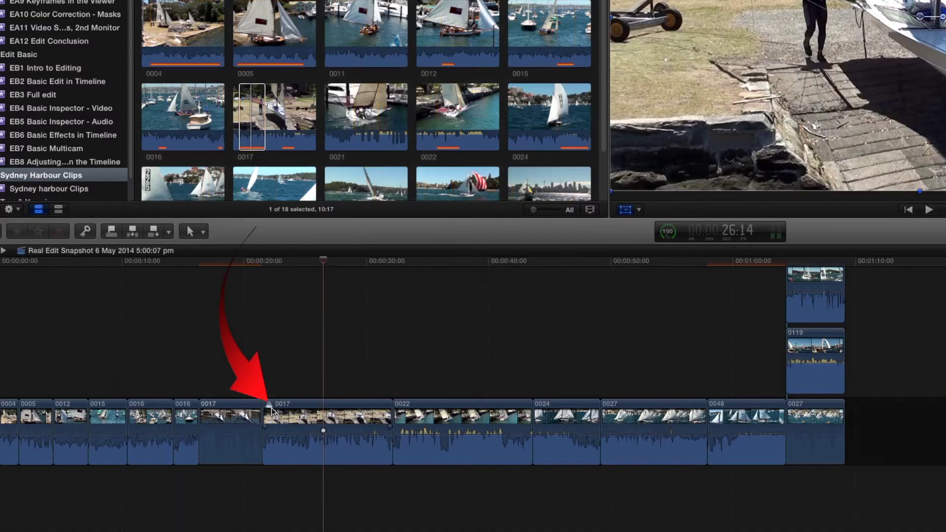
click(270, 407)
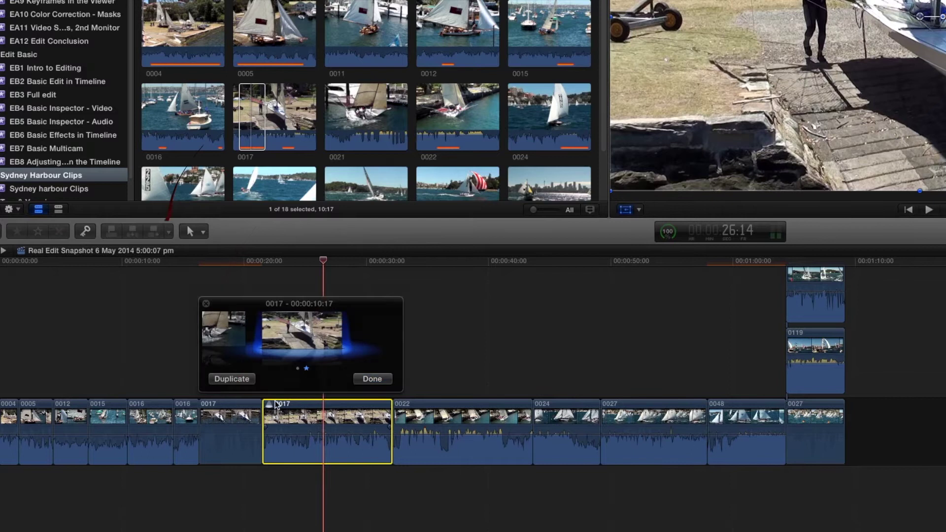
click(229, 334)
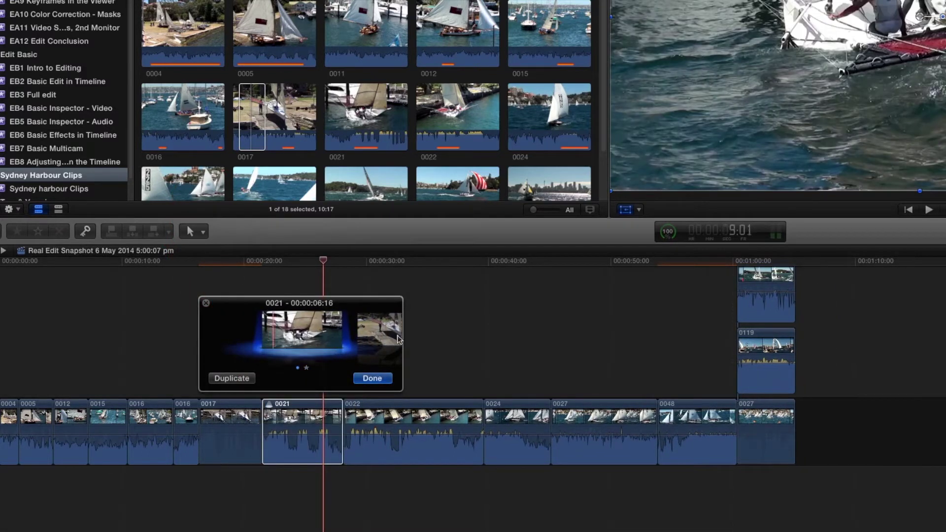
click(387, 332)
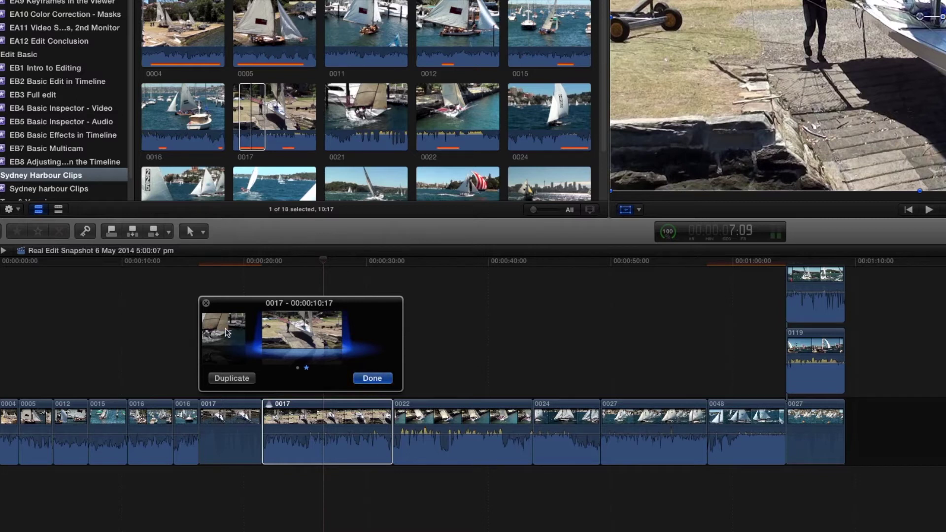
click(464, 357)
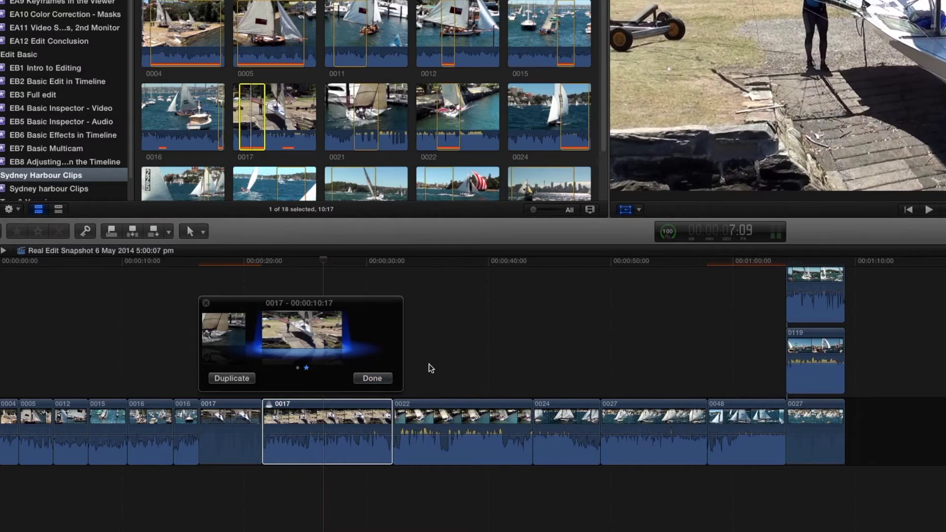
Undo the audition replacement so timeline clip 0021 is a single clip again.
key(super+z)
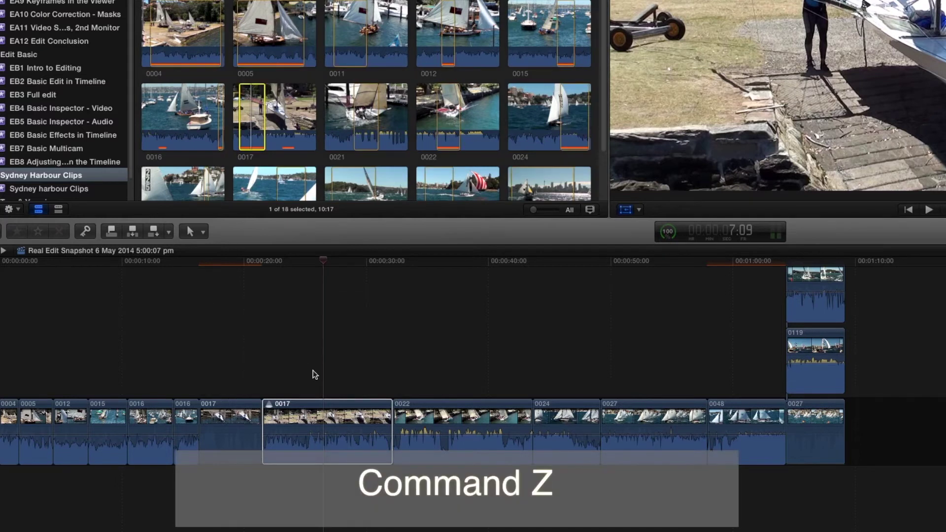
key(super+z)
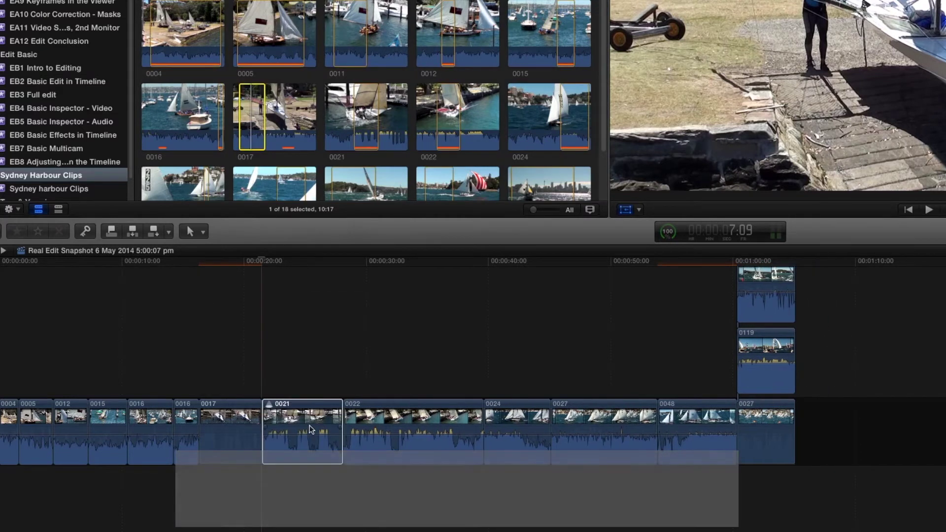
key(super+z)
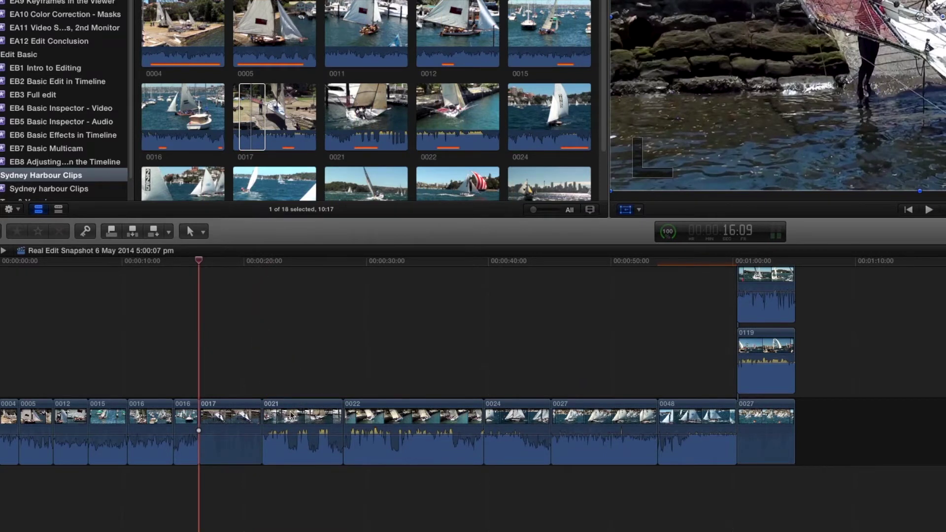
click(306, 385)
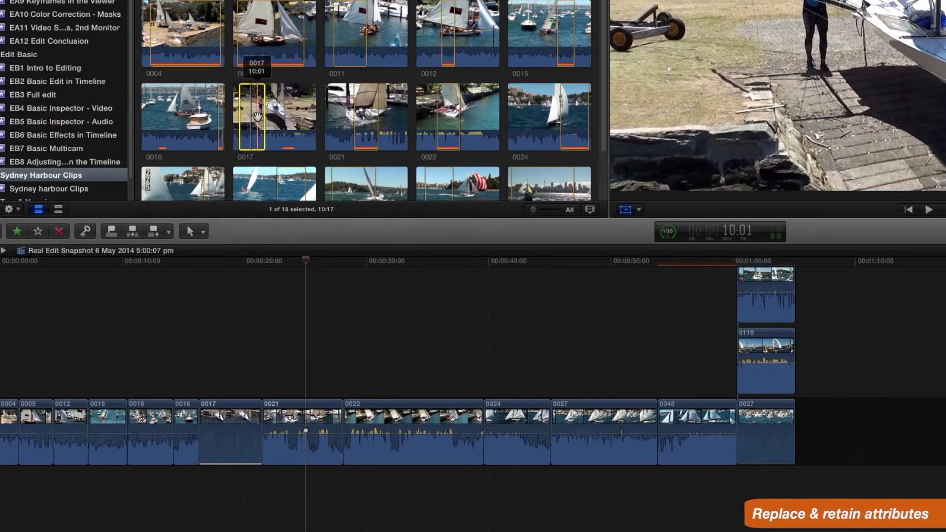
drag(250, 119, 310, 420)
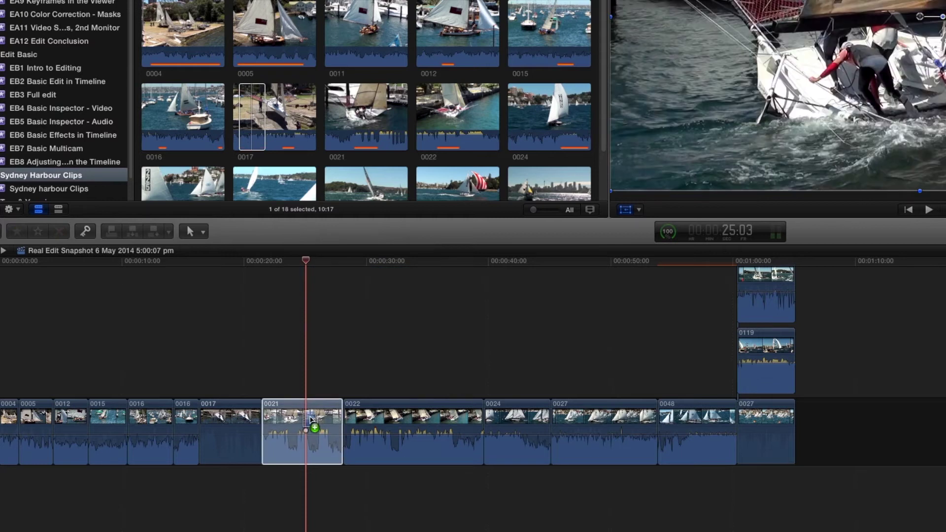
mouse_move(309, 419)
mouse_down()
mouse_move(290, 413)
mouse_move(323, 421)
mouse_move(311, 409)
mouse_move(266, 130)
mouse_up()
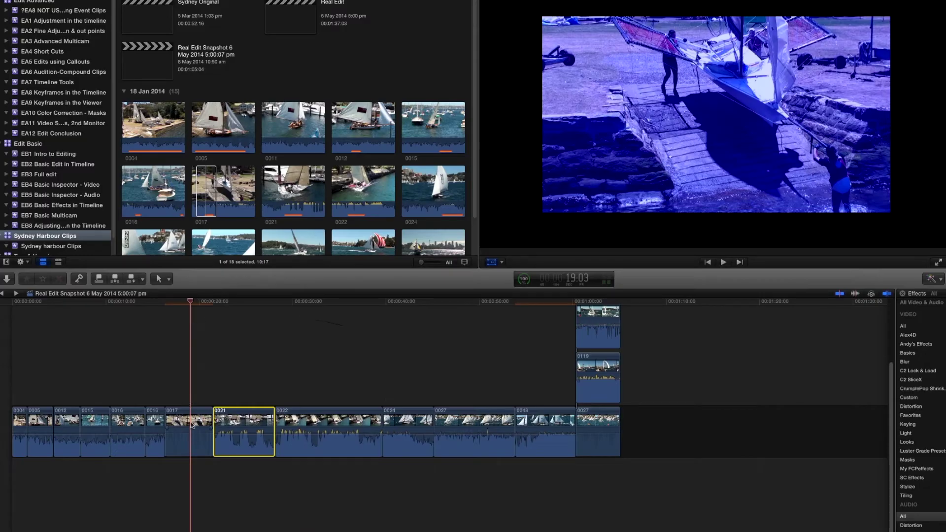
Scale the blue-tinted timeline clip 0017 down slightly from its lower-left corner.
click(189, 418)
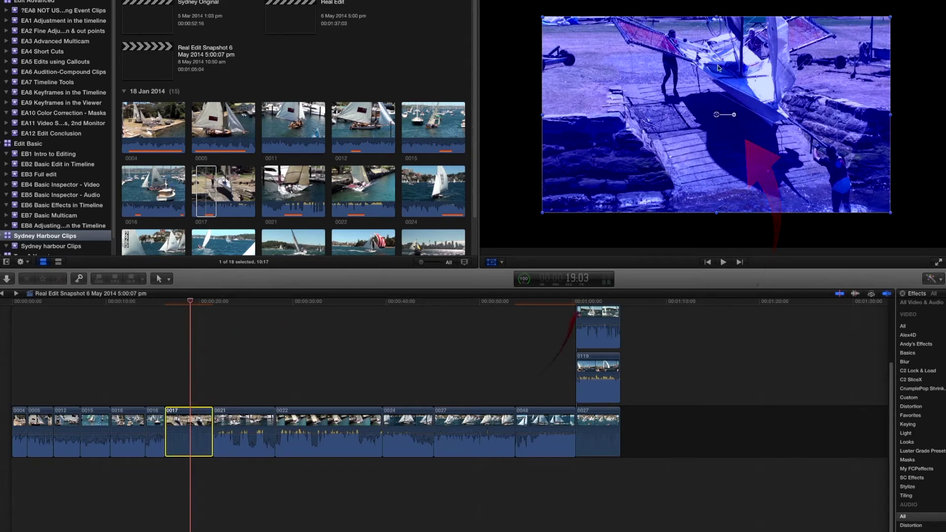
mouse_move(543, 211)
mouse_down()
mouse_move(586, 186)
mouse_move(555, 205)
mouse_up()
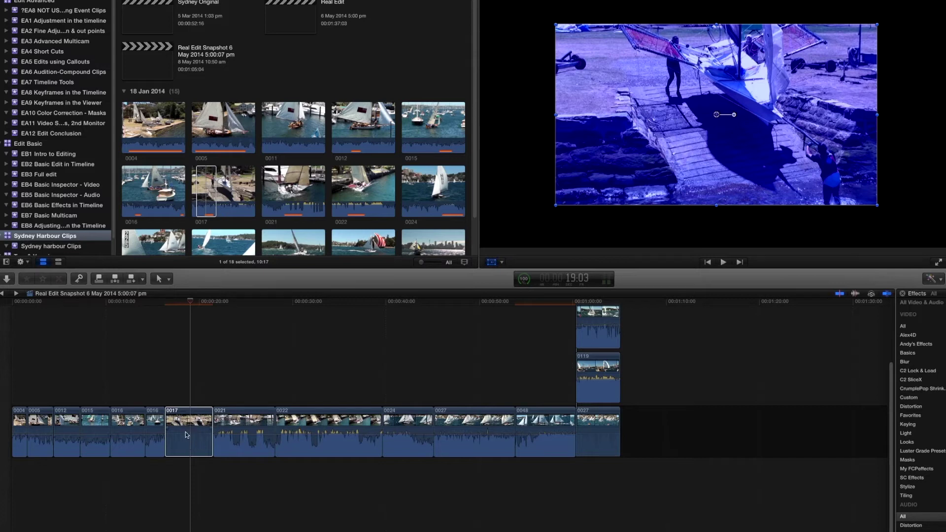
Try replacing the blue-tinted timeline clip 0017 with the selected browser range of 0017 while adding it to an audition, and undo the replacement.
click(208, 185)
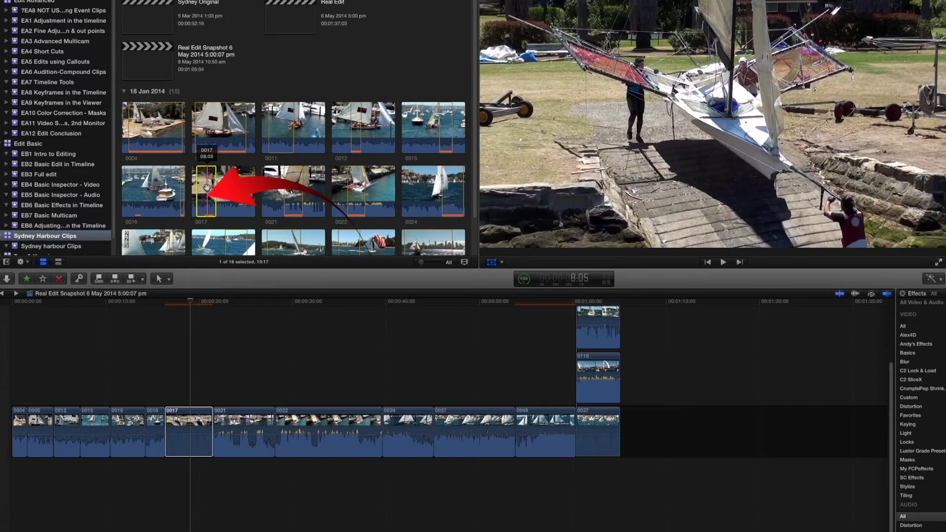
drag(206, 186, 184, 423)
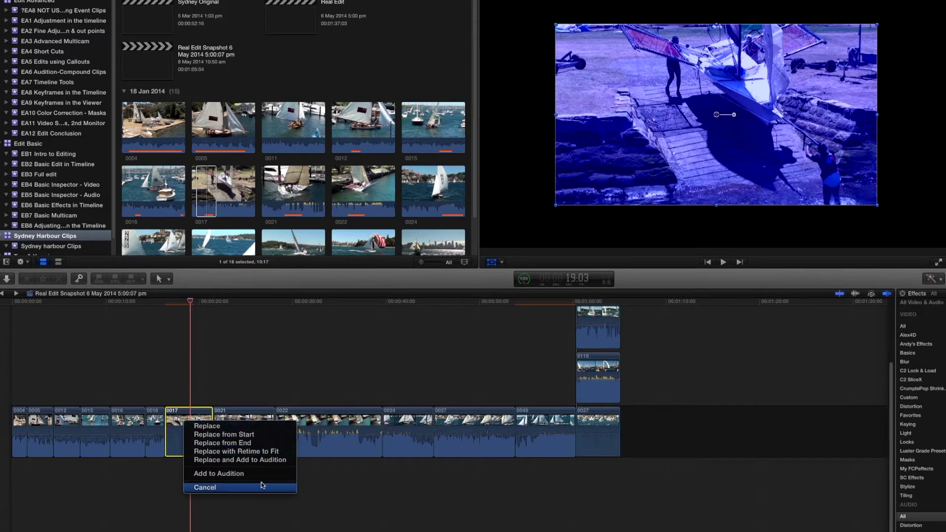
click(250, 460)
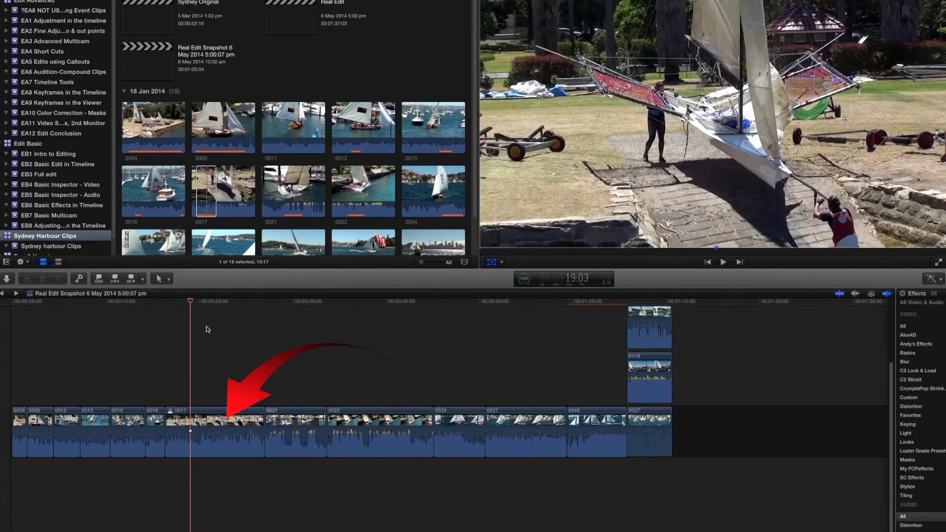
drag(192, 303, 227, 301)
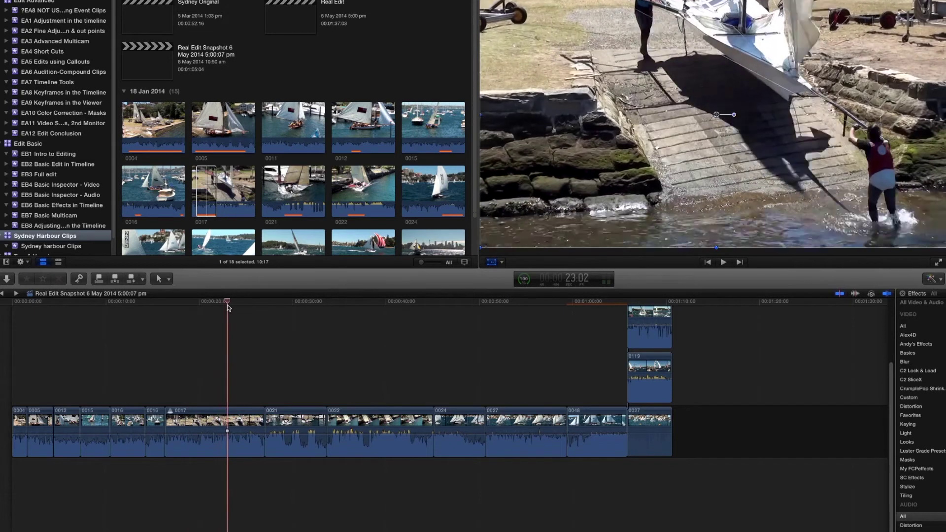
click(201, 187)
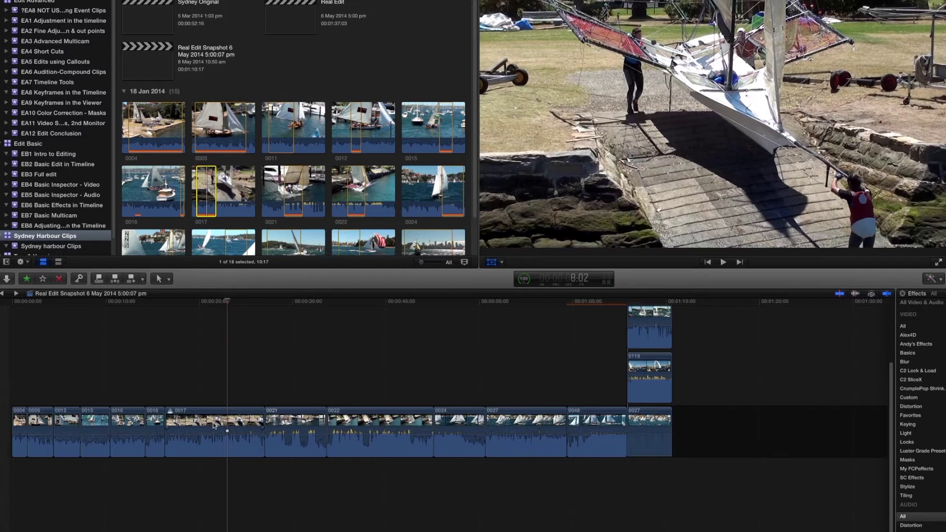
key(super+z)
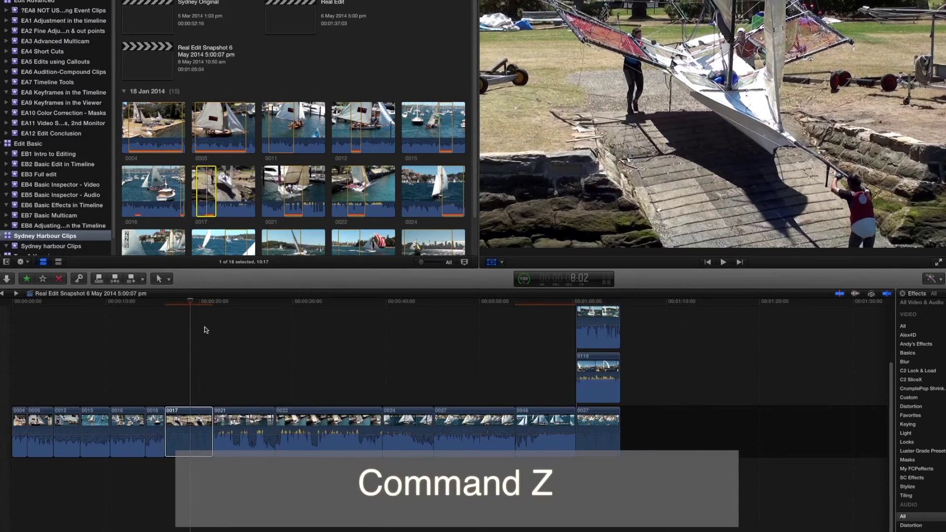
Copy the blue-tinted timeline clip 0017, and replace it from the start with the selected range of browser clip 0017.
click(189, 302)
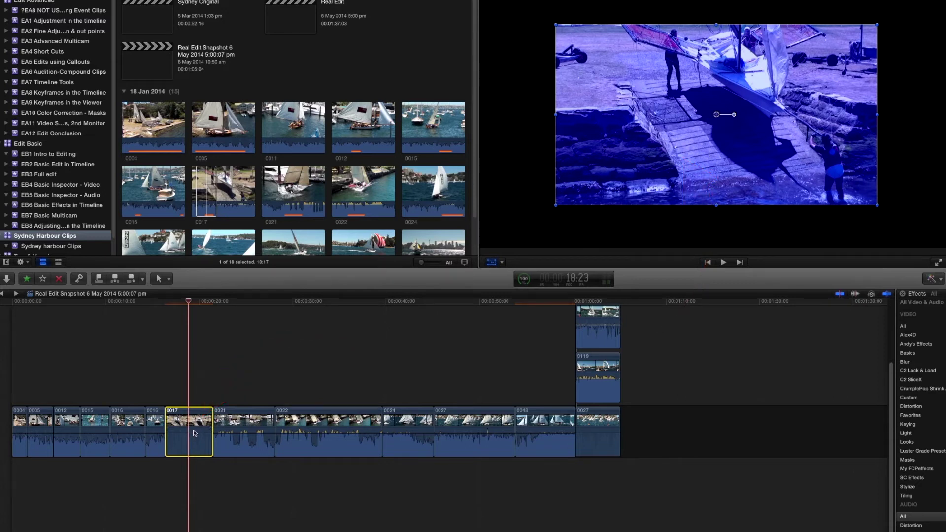
key(super+c)
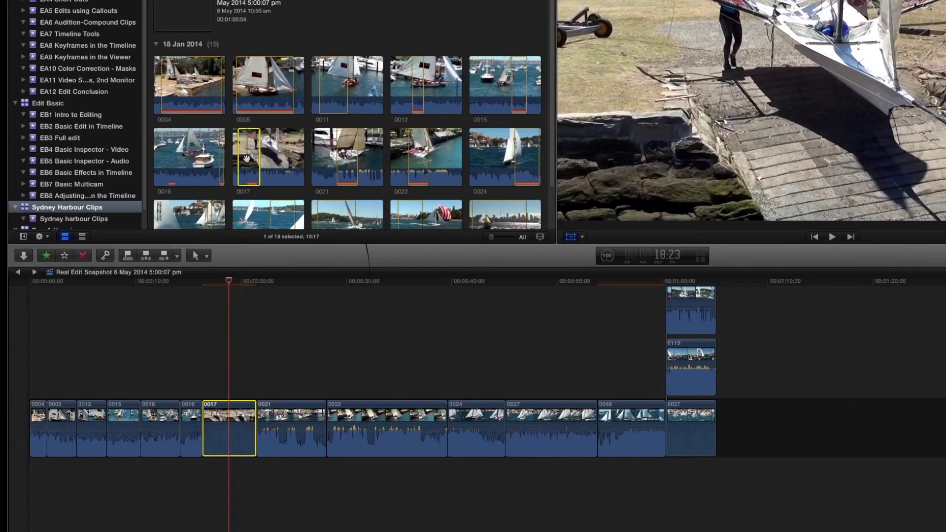
drag(246, 159, 233, 429)
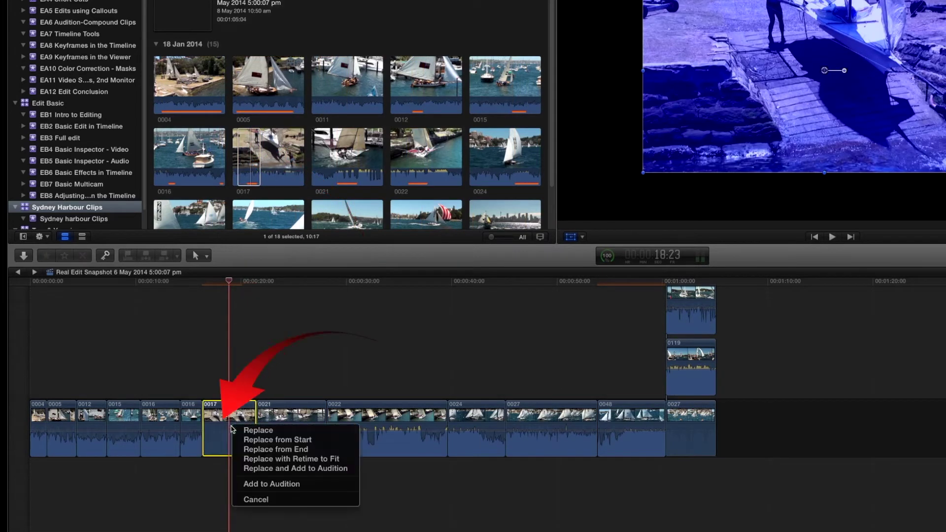
click(265, 440)
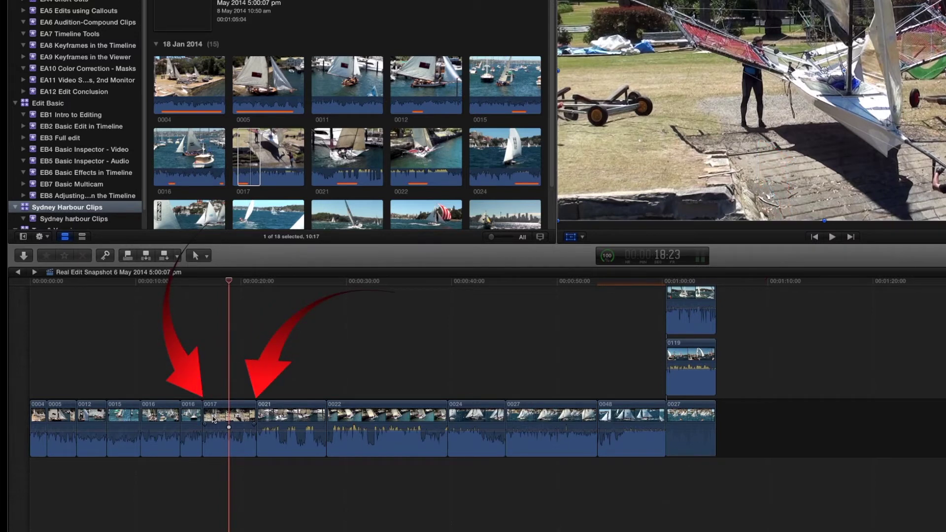
Paste the copied Volume, Transform and Color attributes onto the replaced clip 0017 in the timeline.
click(240, 158)
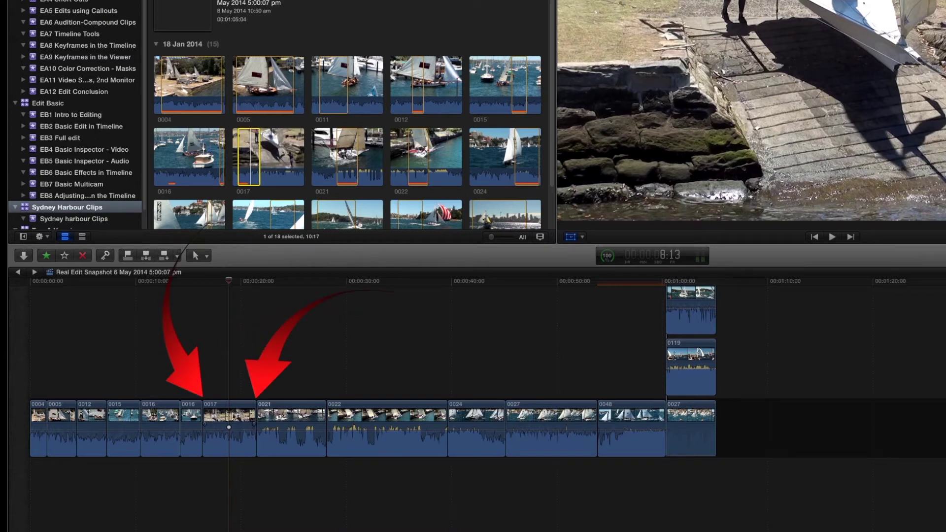
click(228, 416)
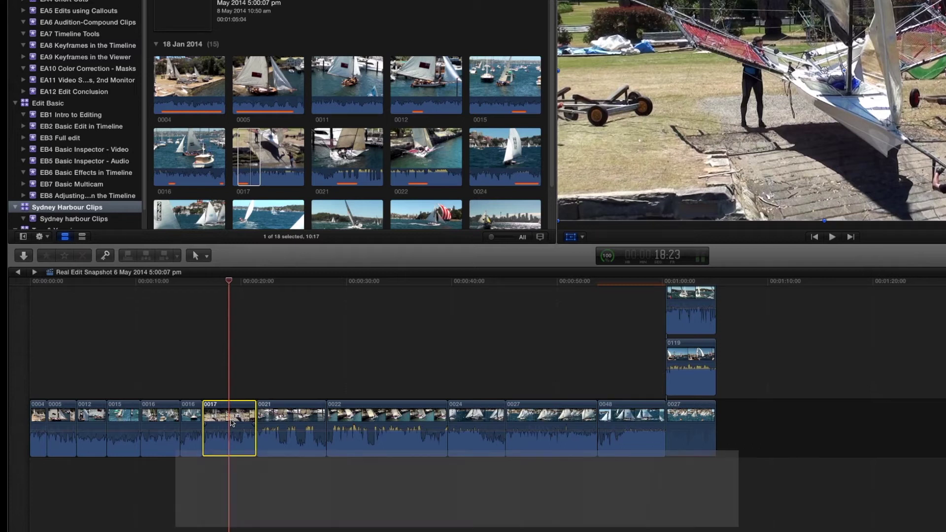
key(super+alt+v)
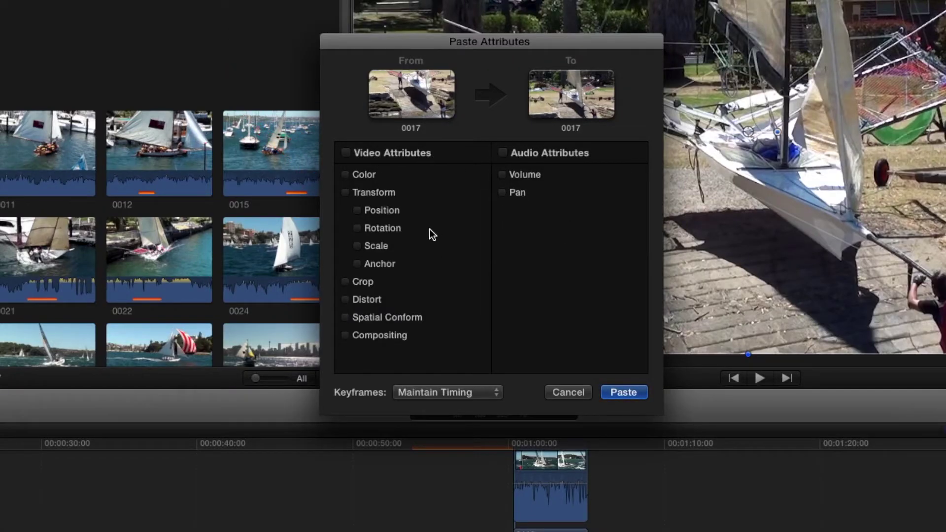
click(505, 175)
click(346, 193)
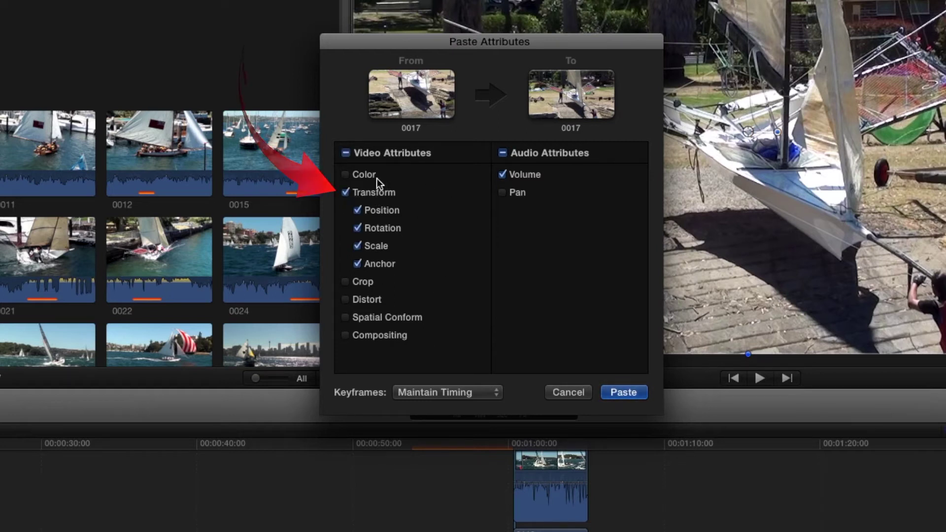
click(345, 175)
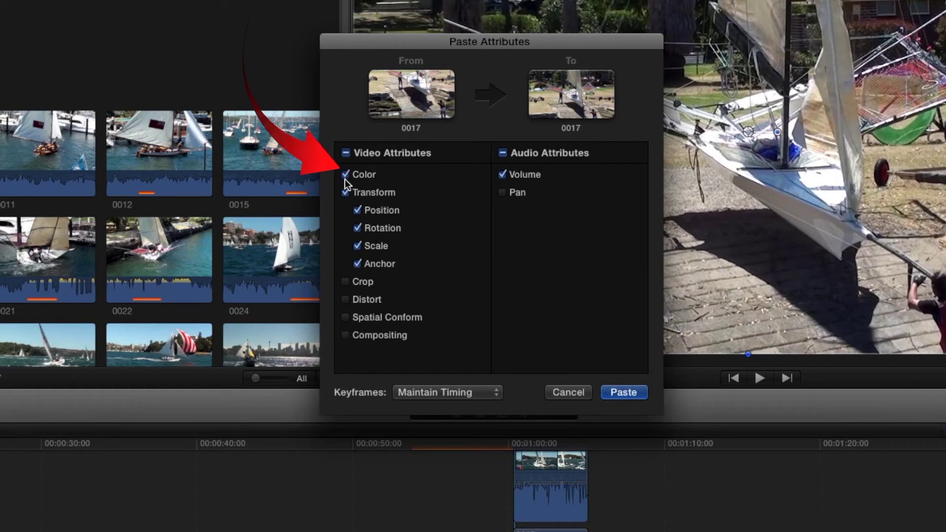
click(632, 392)
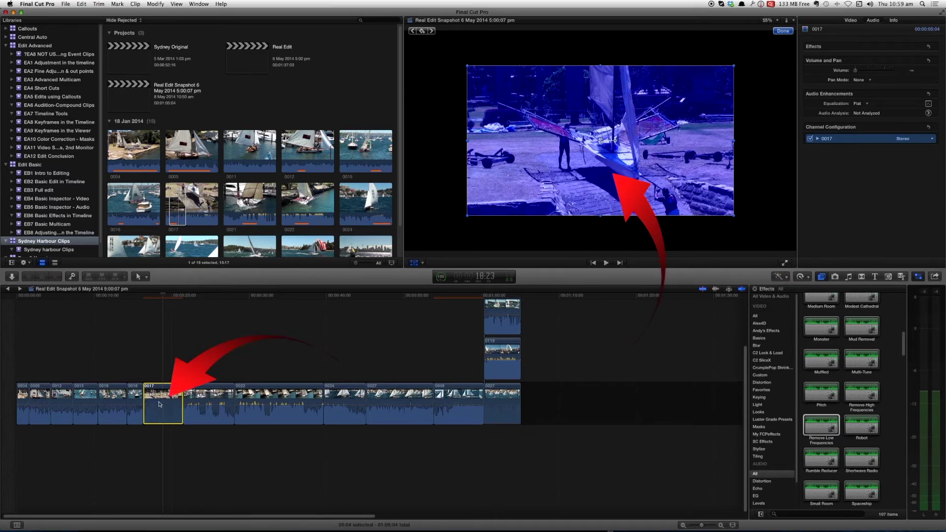
Extend the selected range of browser clip 0017 to about 24:17.
key(shift+f)
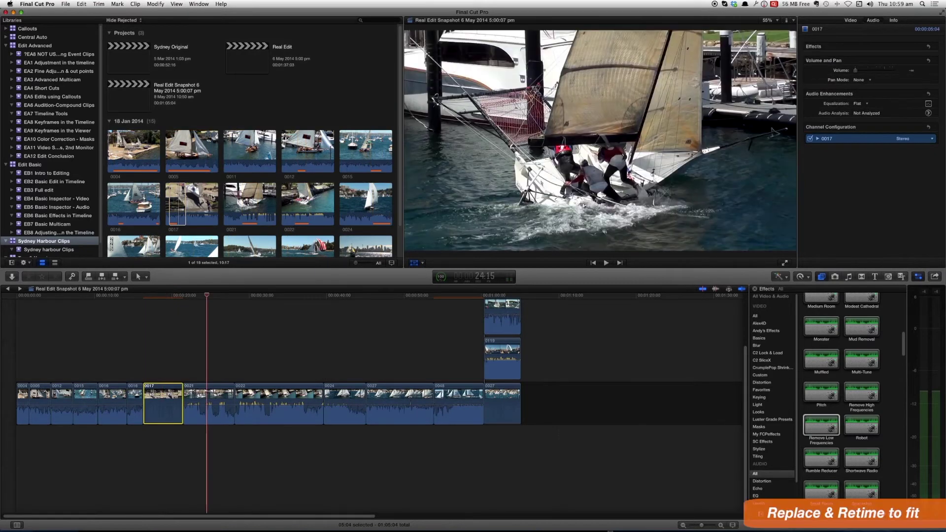
key(shift+f)
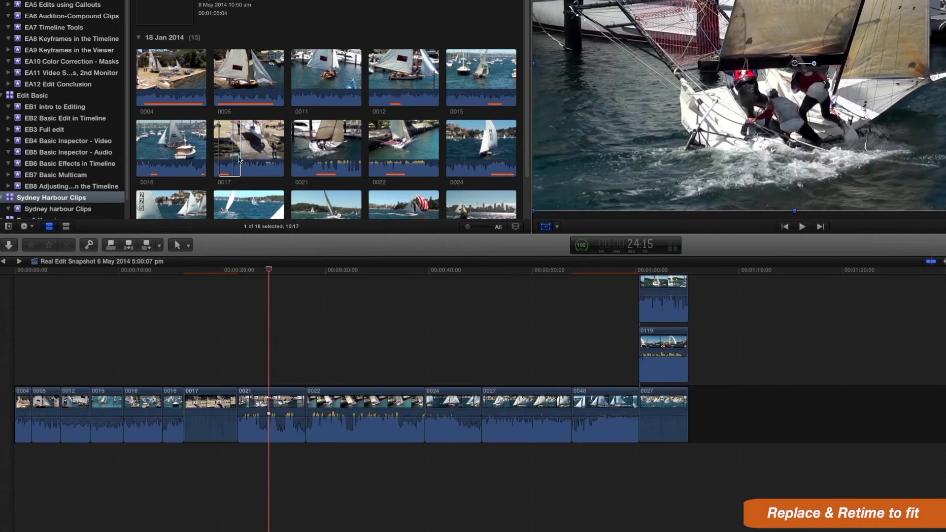
drag(240, 151, 269, 152)
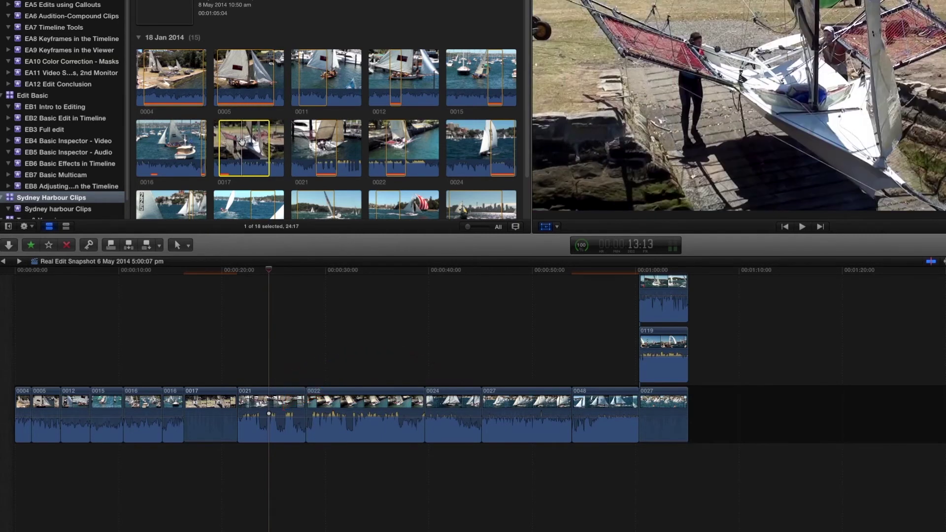
Try a plain Replace of timeline clip 0021 with the extended range of browser clip 0017, and undo it.
click(265, 402)
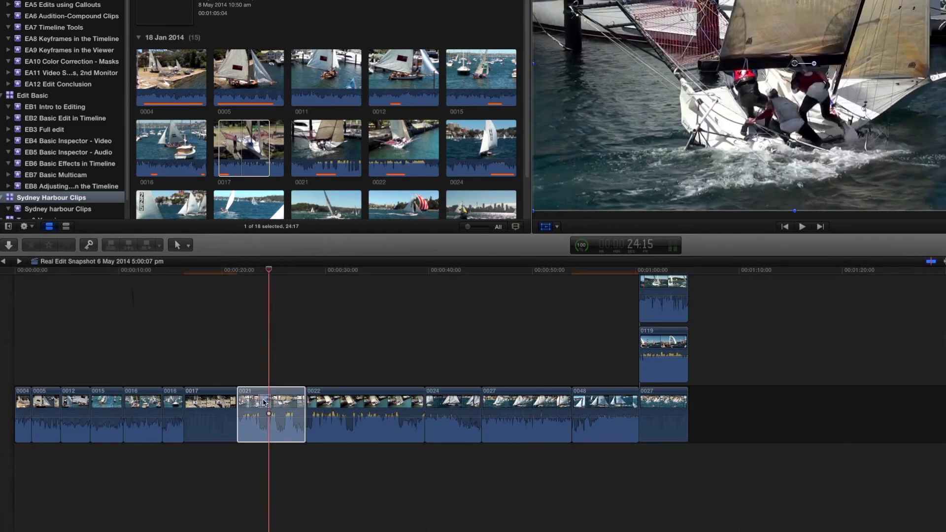
click(264, 401)
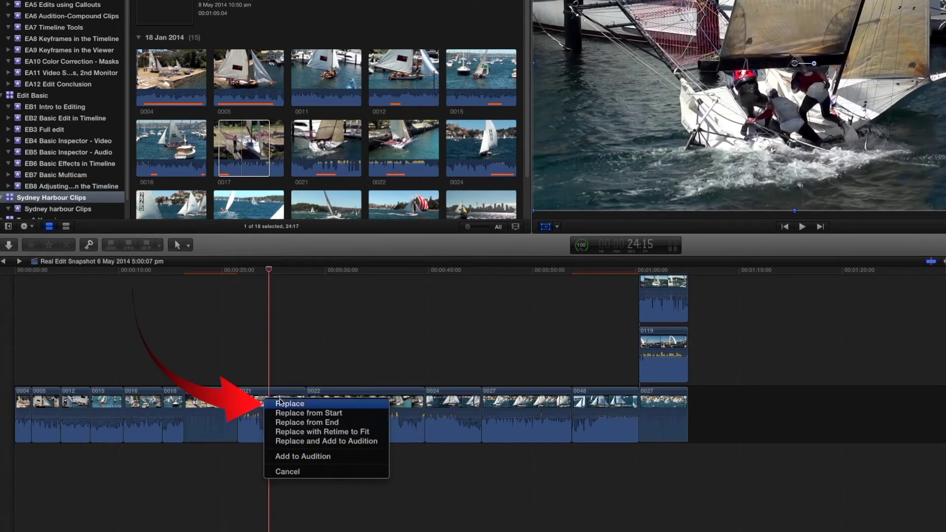
click(286, 404)
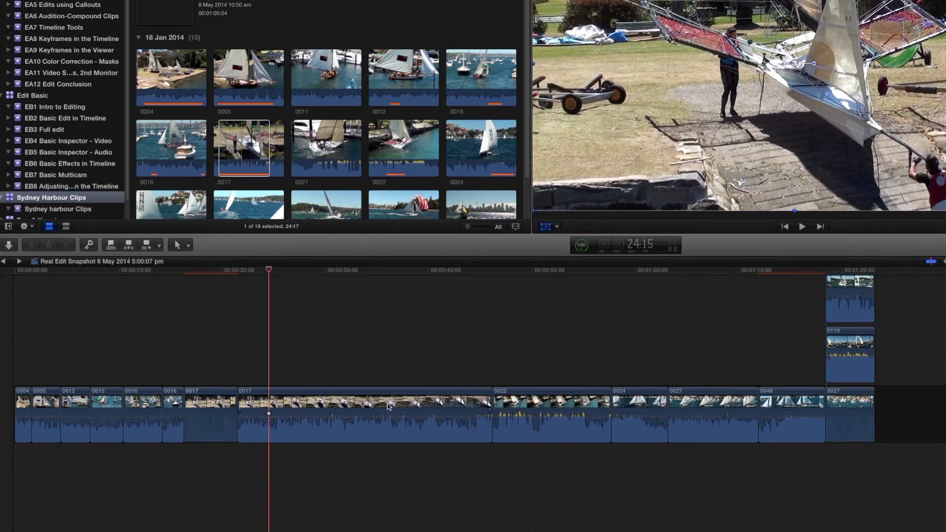
key(super+z)
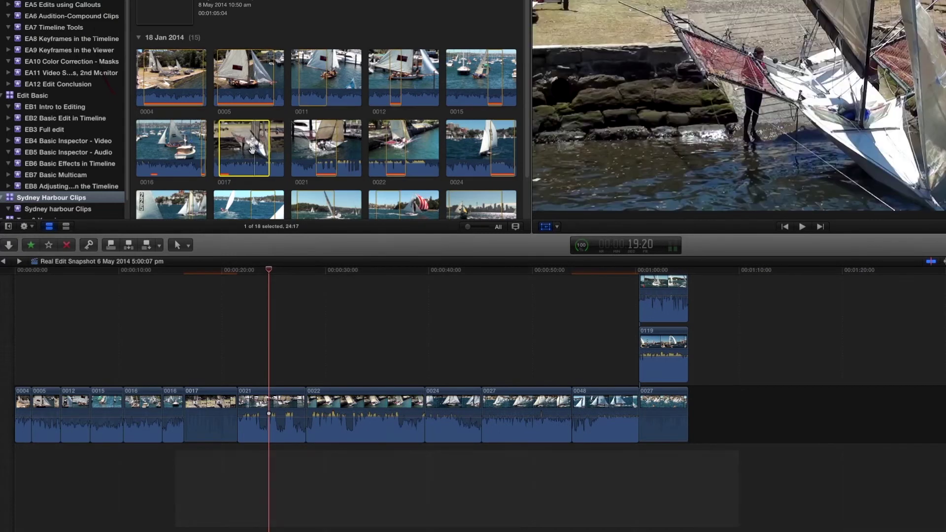
Replace timeline clip 0021 with the extended range of browser clip 0017 using Retime to Fit, and move the playhead to about 20:15.
mouse_move(244, 148)
mouse_down()
mouse_move(268, 296)
mouse_move(268, 407)
mouse_up()
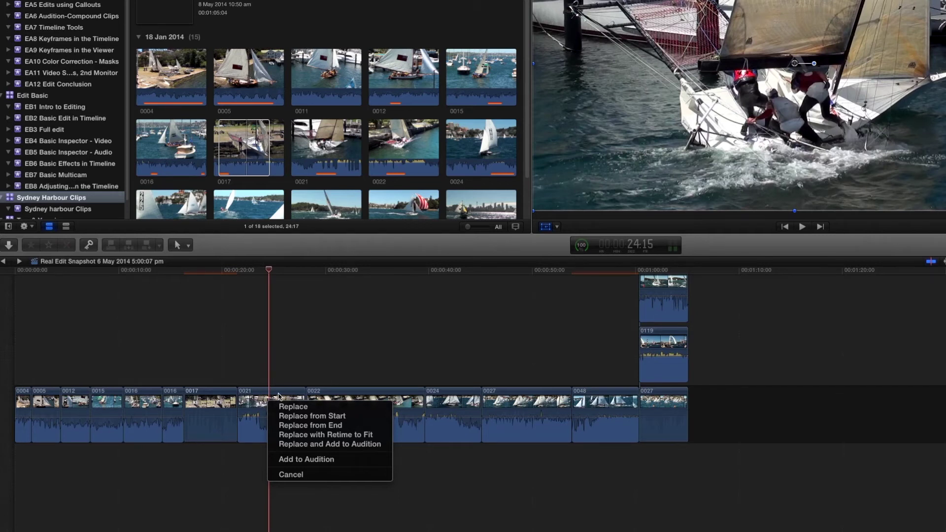
click(333, 436)
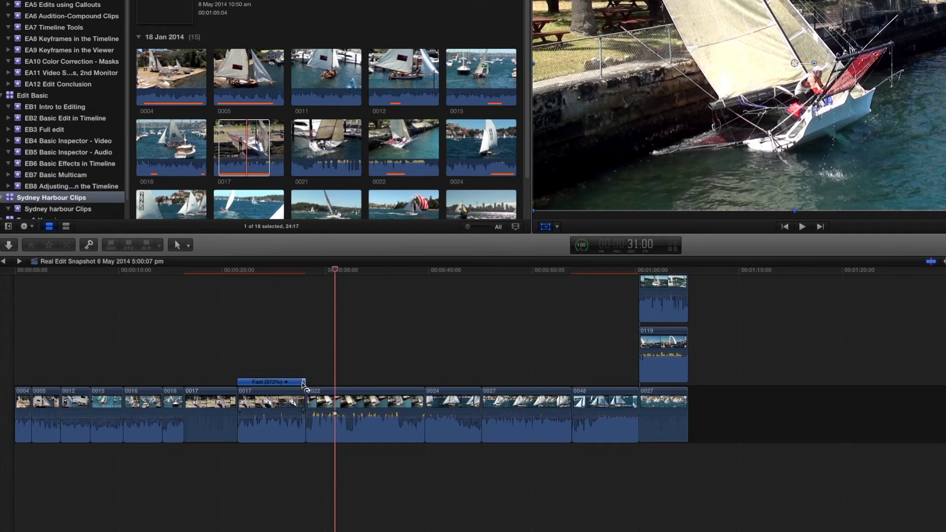
click(303, 384)
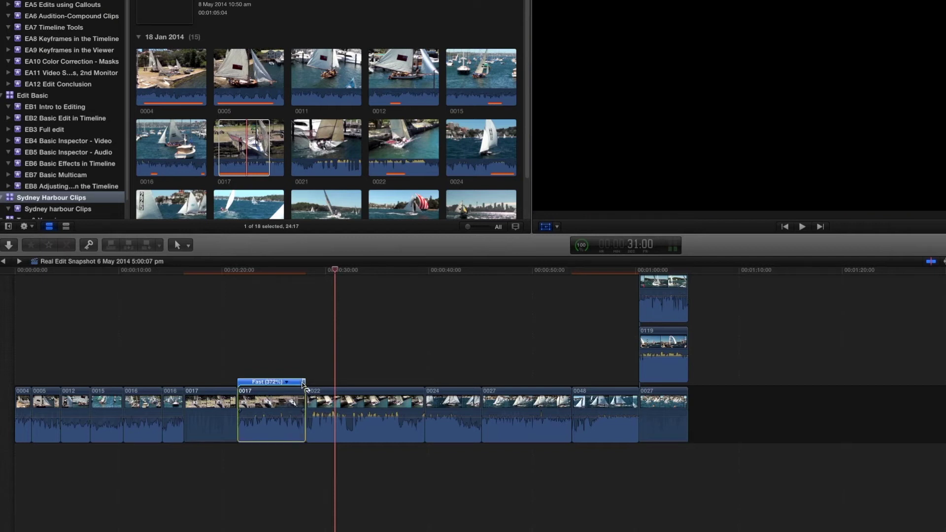
click(229, 276)
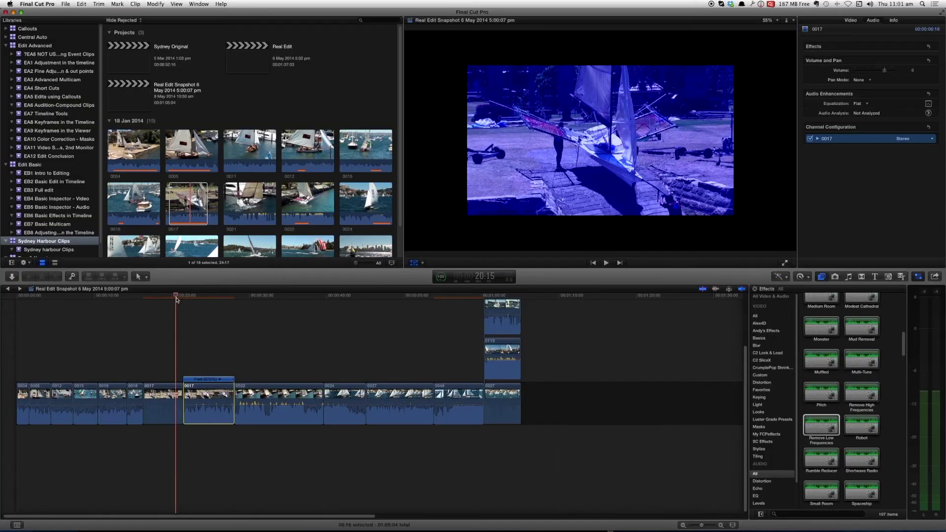
Play the timeline from about 20:15 through the retimed replacement clip 0017.
key(space)
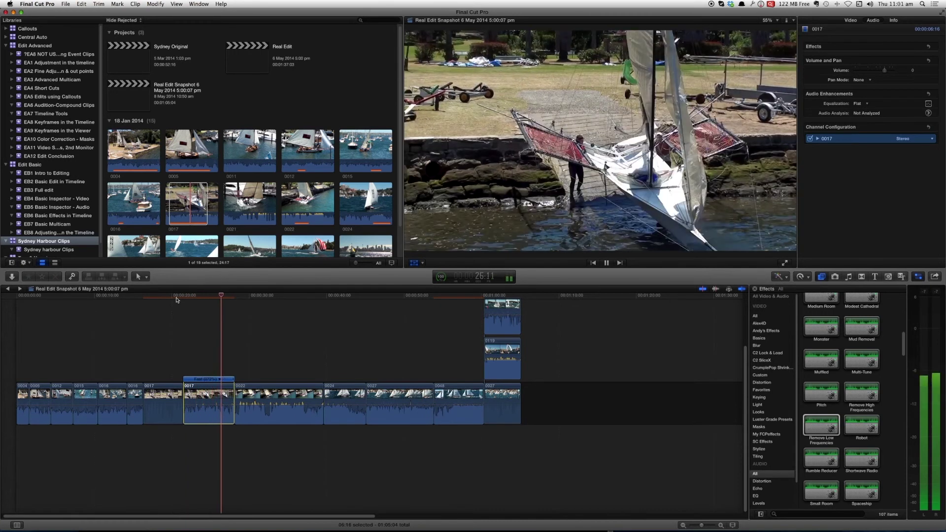
key(space)
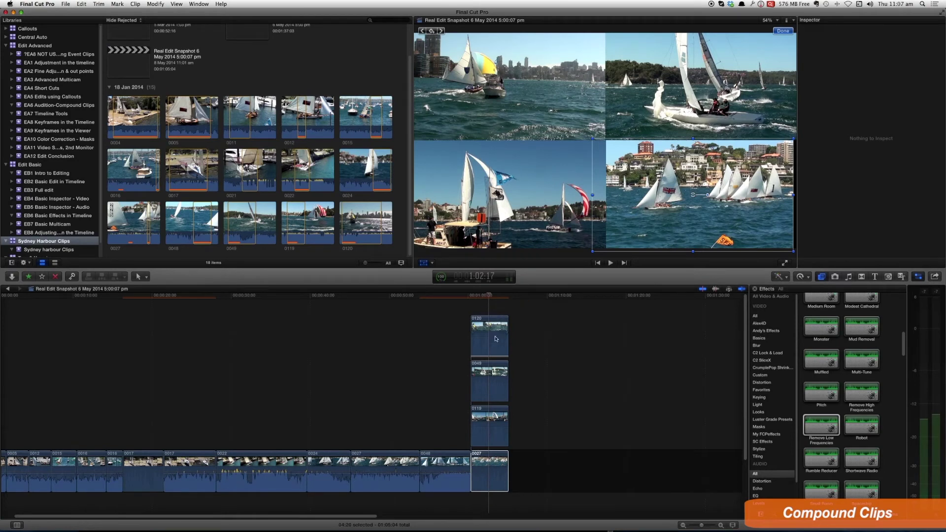
Select the stacked clips 0049 and 0120 in turn to identify their viewer quadrants, and place the playhead at about 1:02:11.
click(494, 373)
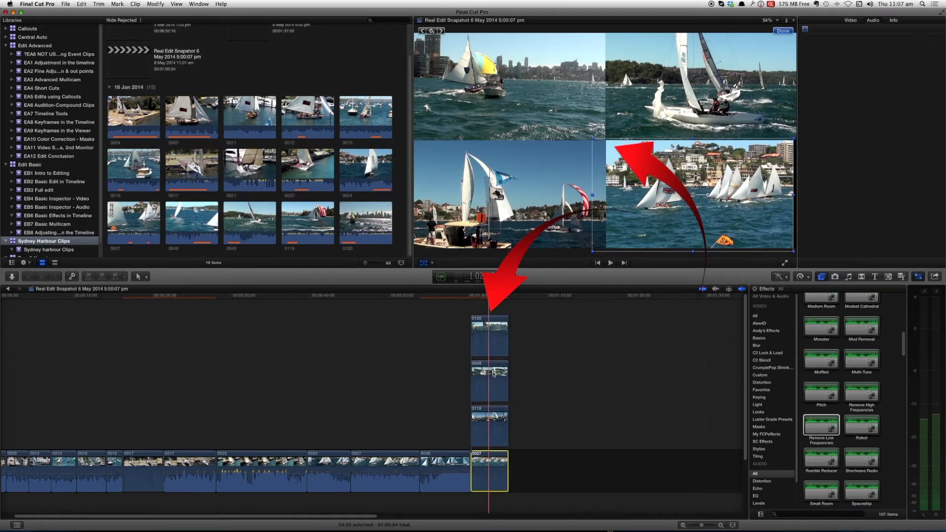
click(495, 388)
click(526, 106)
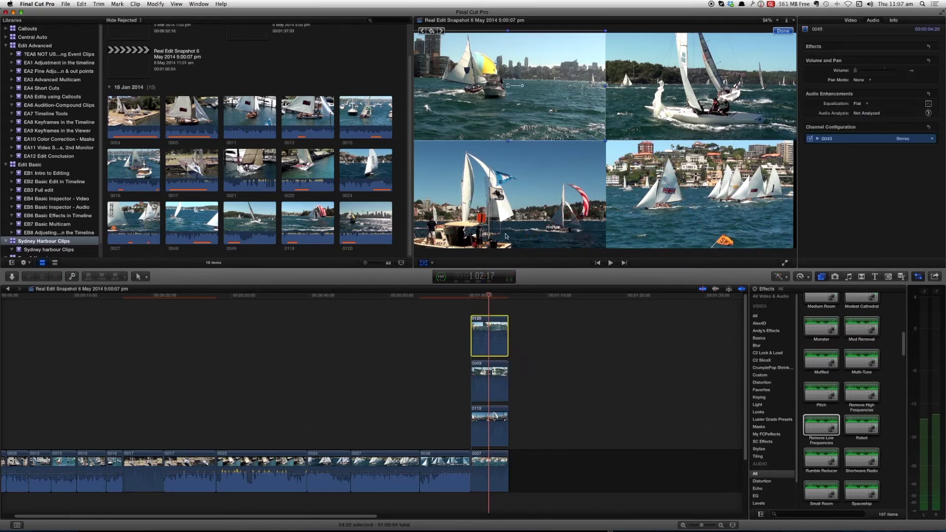
click(487, 297)
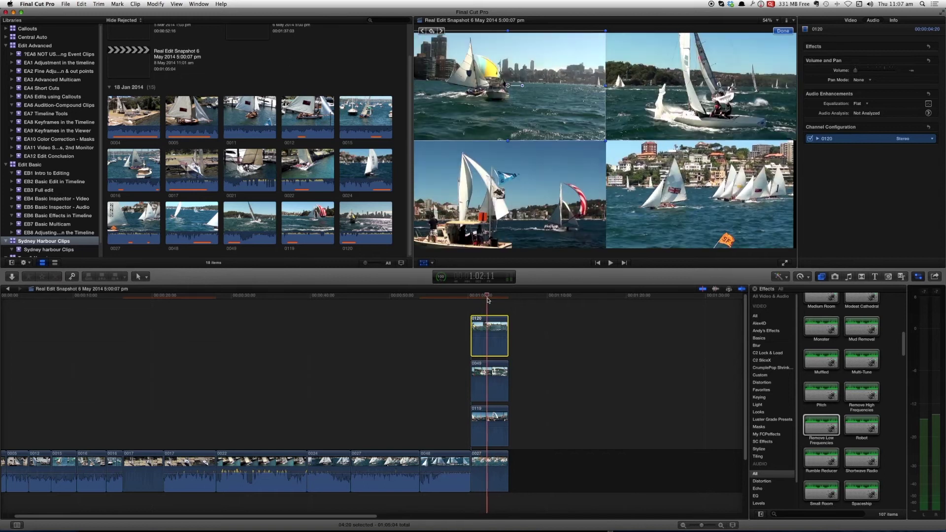
Combine the four stacked clips 0120, 0049, 0119 and 0027 into a compound clip named 4up in the Sydney harbour Clips event.
drag(490, 307, 507, 463)
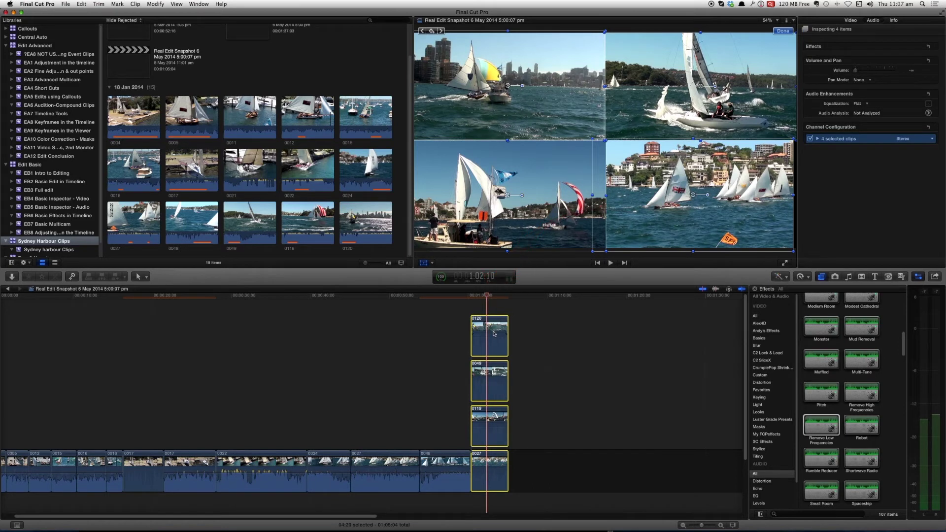
right_click(493, 333)
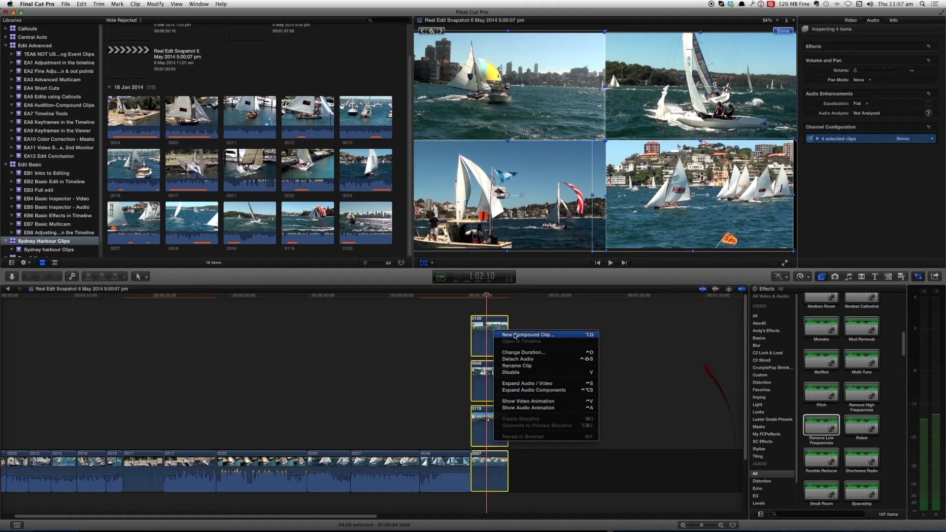
click(571, 337)
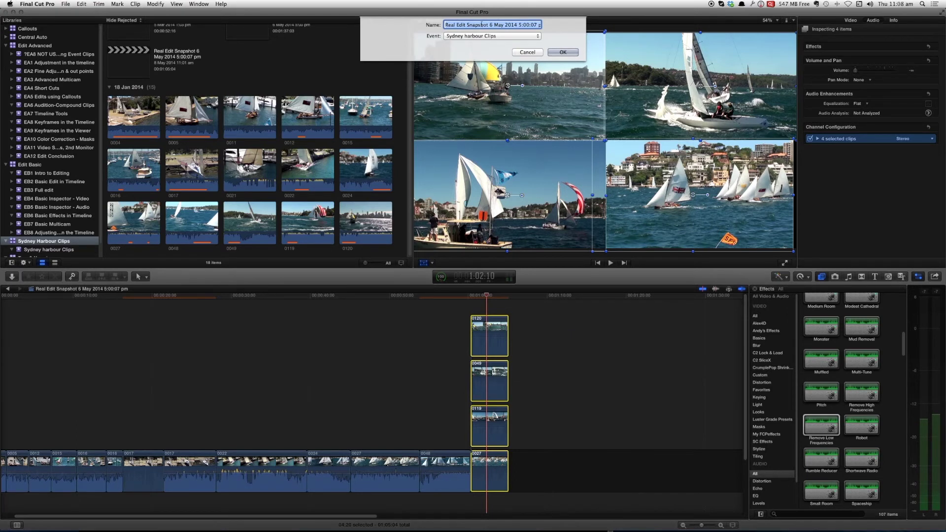
text(S up)
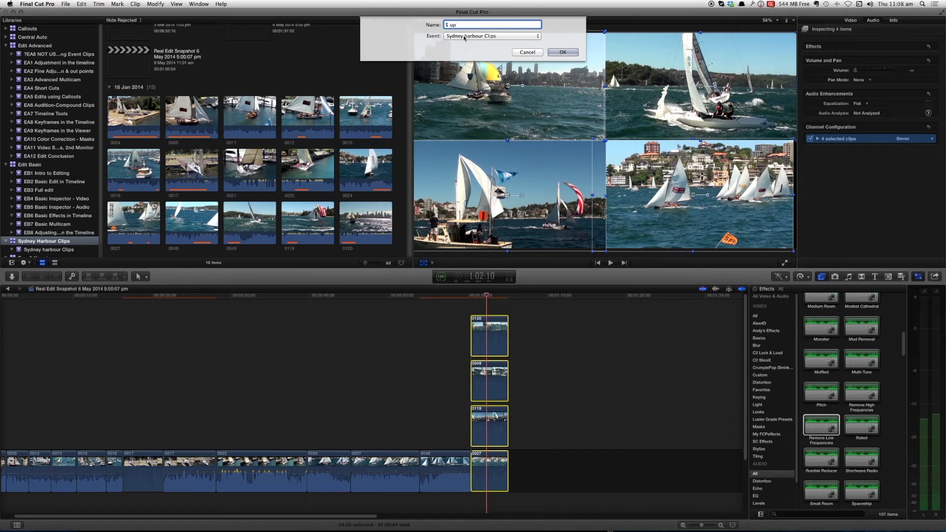
click(449, 25)
key(BackSpace)
text(4)
click(562, 52)
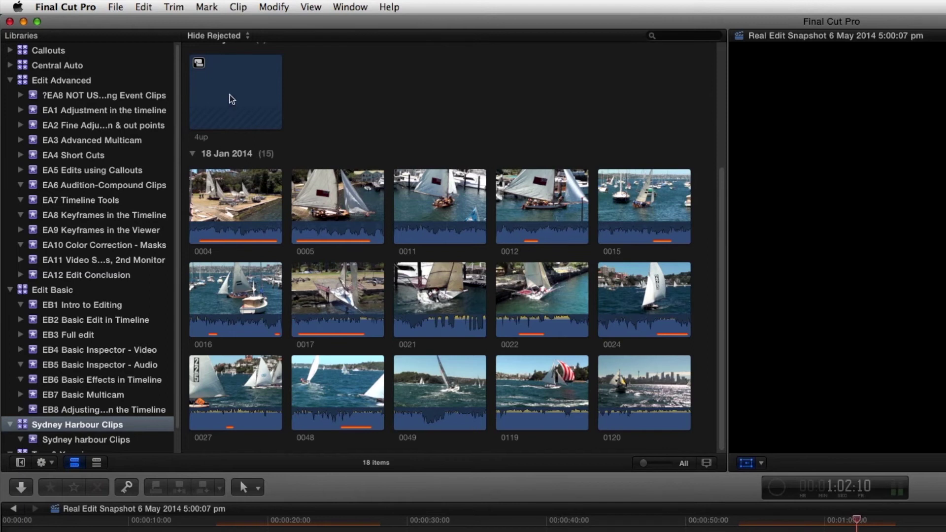
Open the 4up compound clip from the end of the project in its own timeline.
key(super+a)
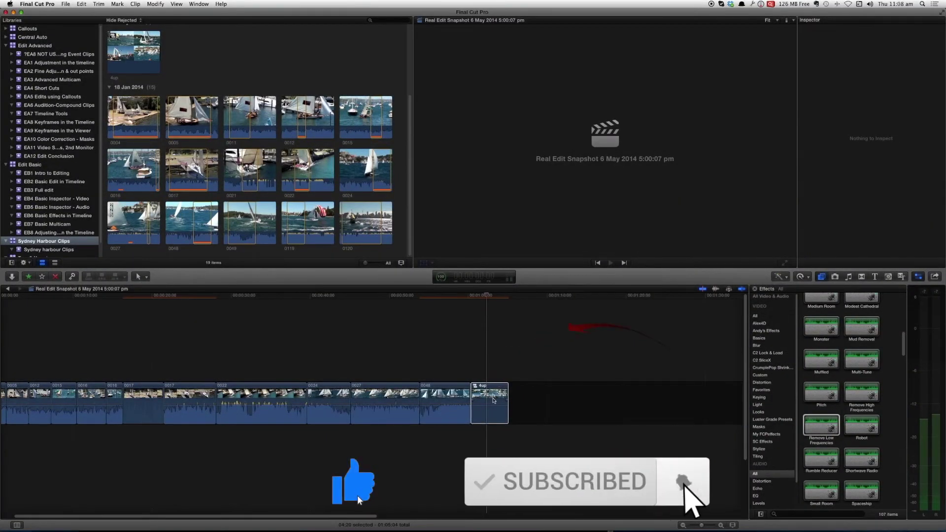
click(492, 399)
double_click(492, 399)
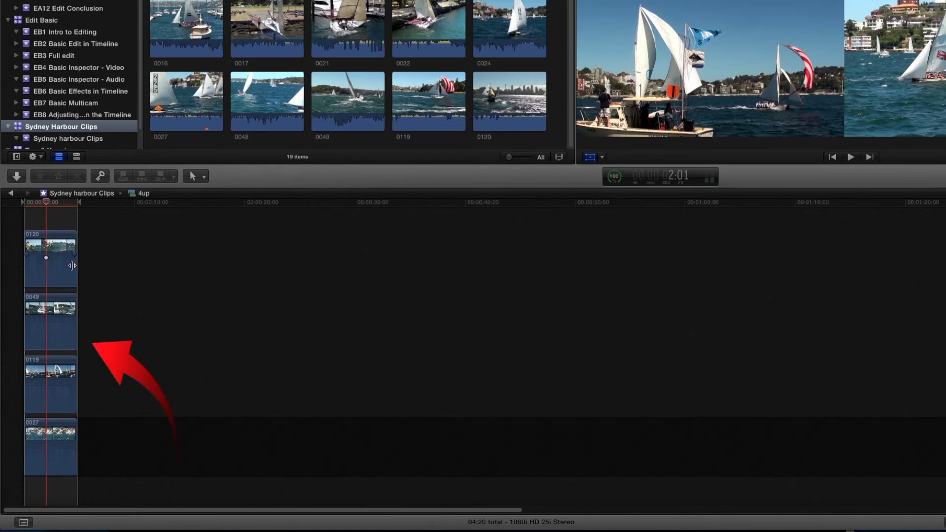
Apply the Cast video effect to clip 0120 inside the 4up compound clip and go back to the Real Edit Snapshot project.
click(57, 267)
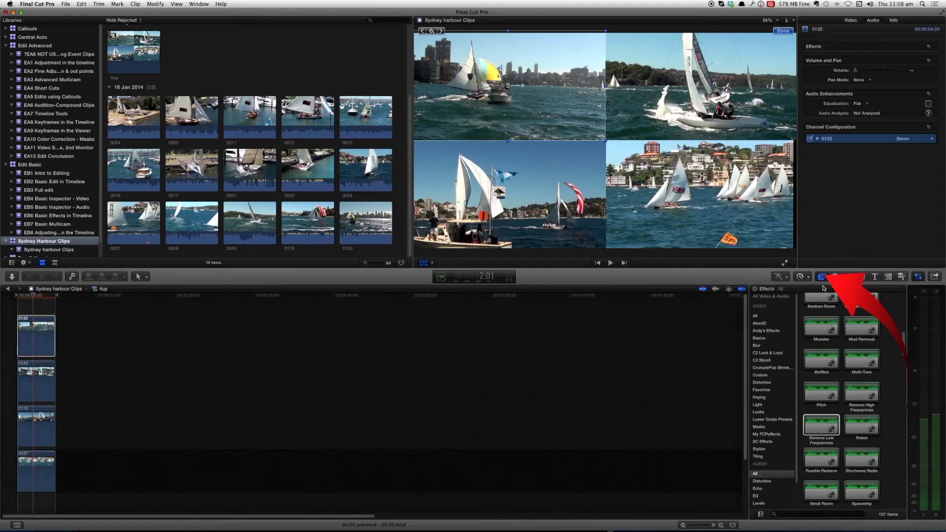
click(757, 316)
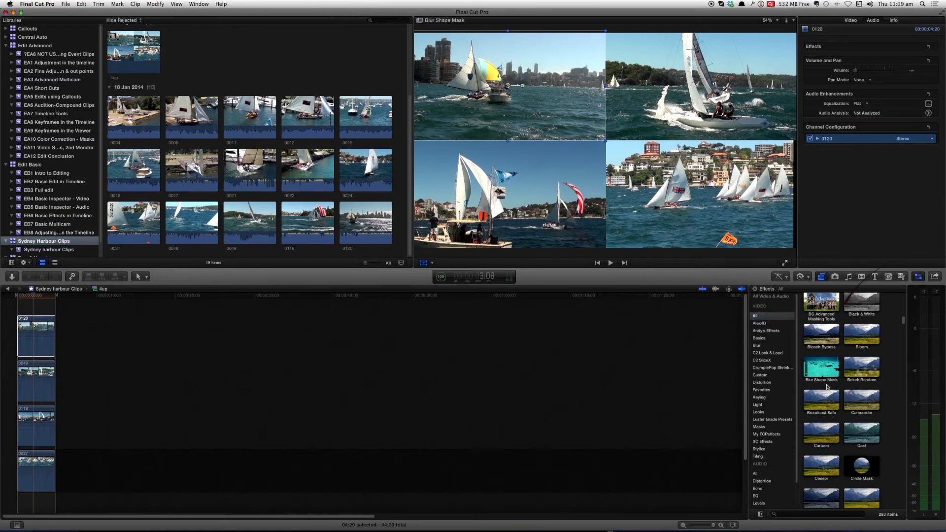
click(863, 434)
drag(863, 434, 39, 334)
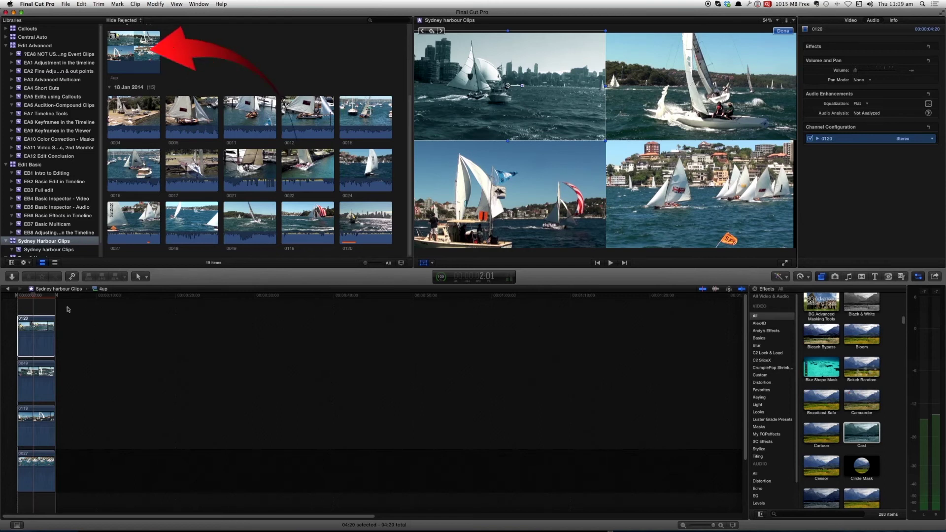
click(8, 289)
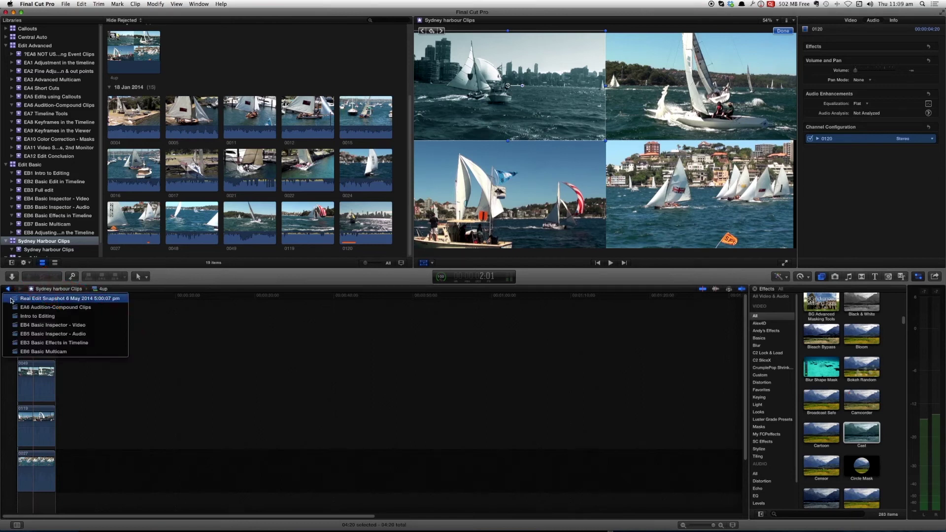
click(12, 298)
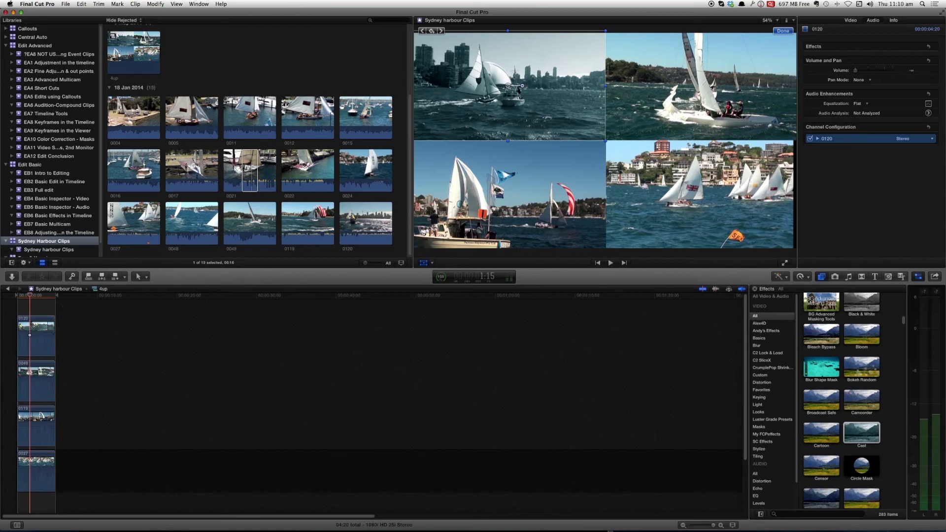
Copy clip 0120 in the 4up timeline, and replace it with the selected range of browser clip 0021 using Replace from Start.
click(36, 341)
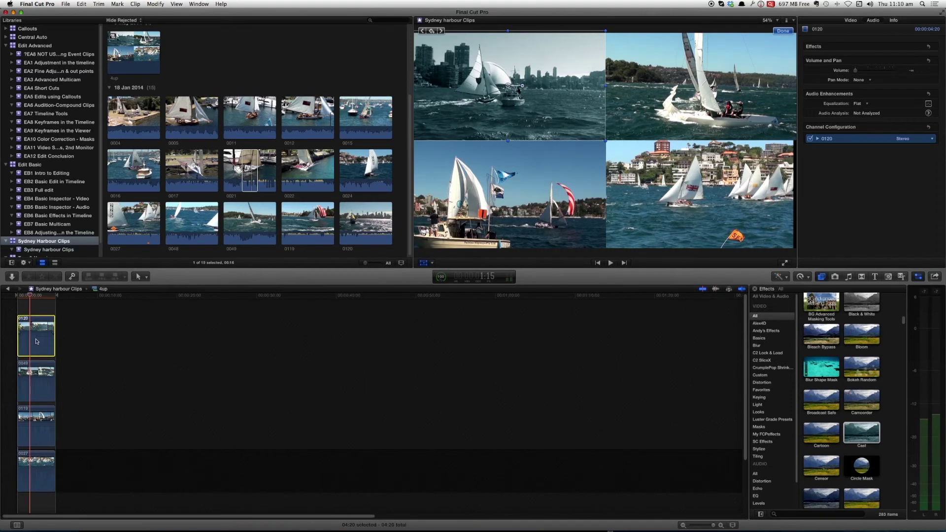
key(super+c)
click(249, 170)
drag(111, 302, 38, 344)
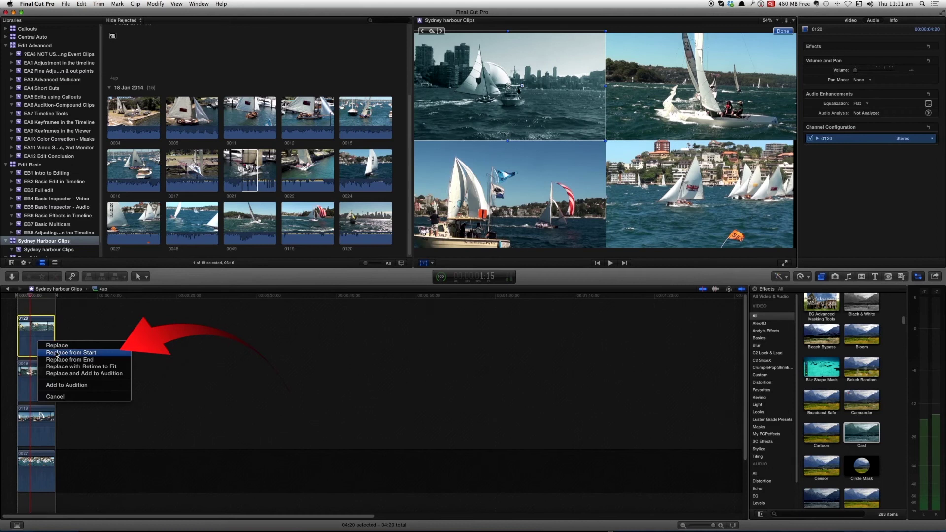
click(57, 352)
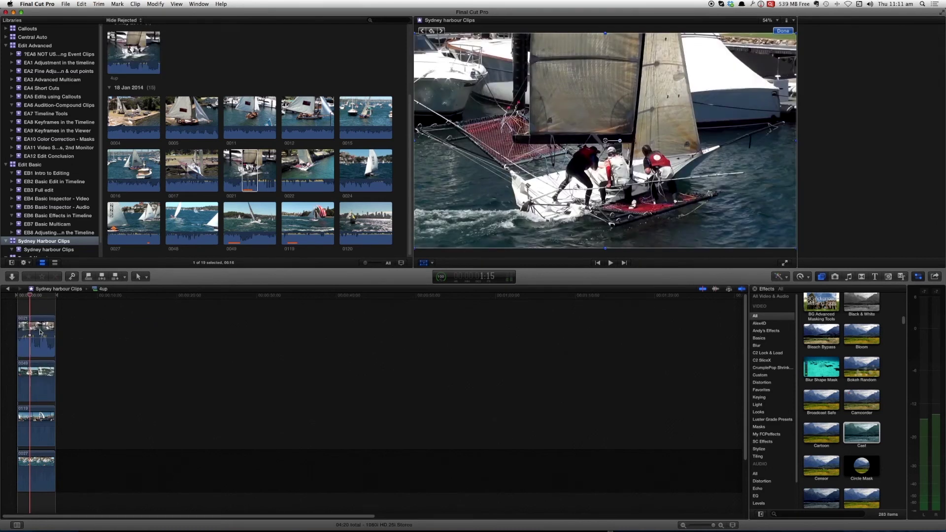
Paste only the copied Transform attributes and the Cast effect onto the replacement clip 0021.
click(41, 332)
key(super+alt+v)
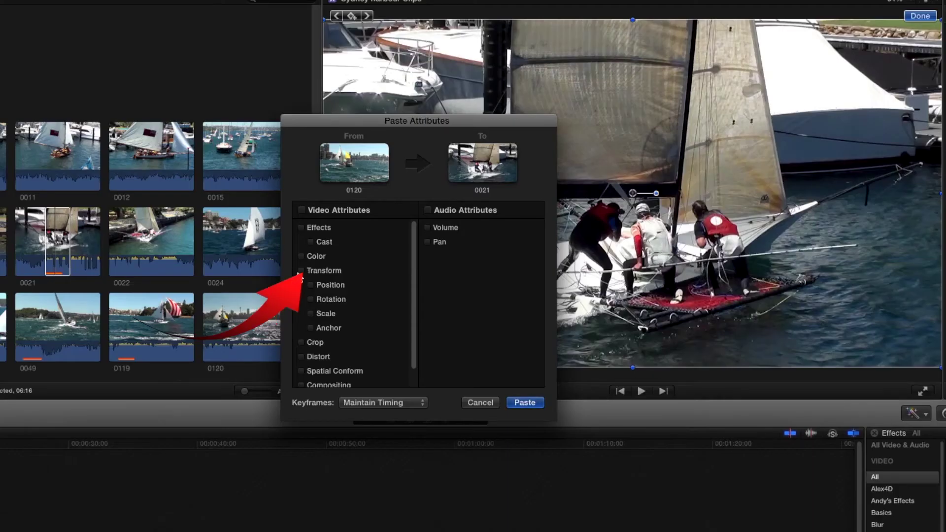
click(401, 189)
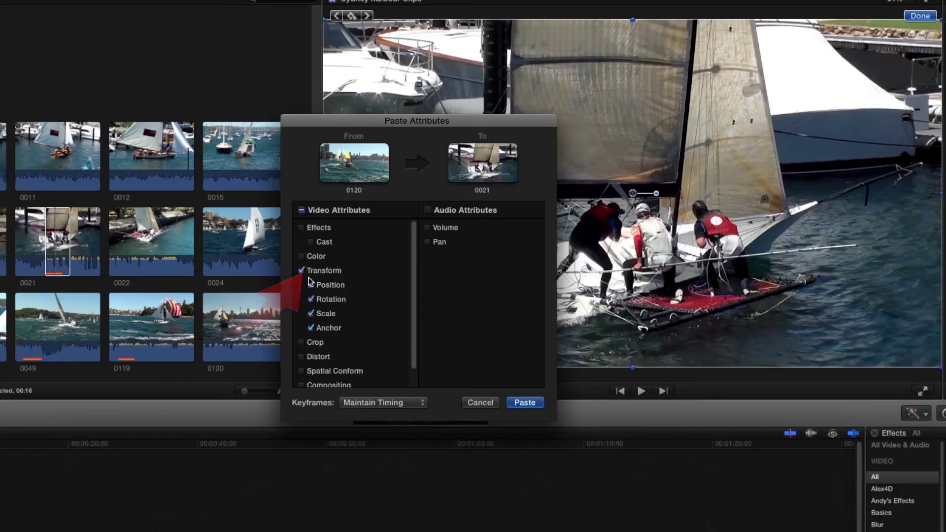
click(312, 241)
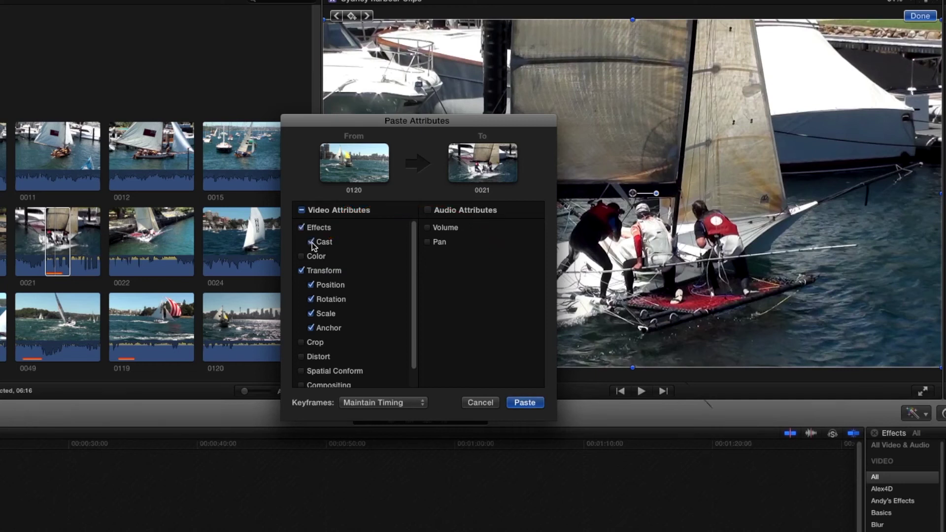
click(531, 402)
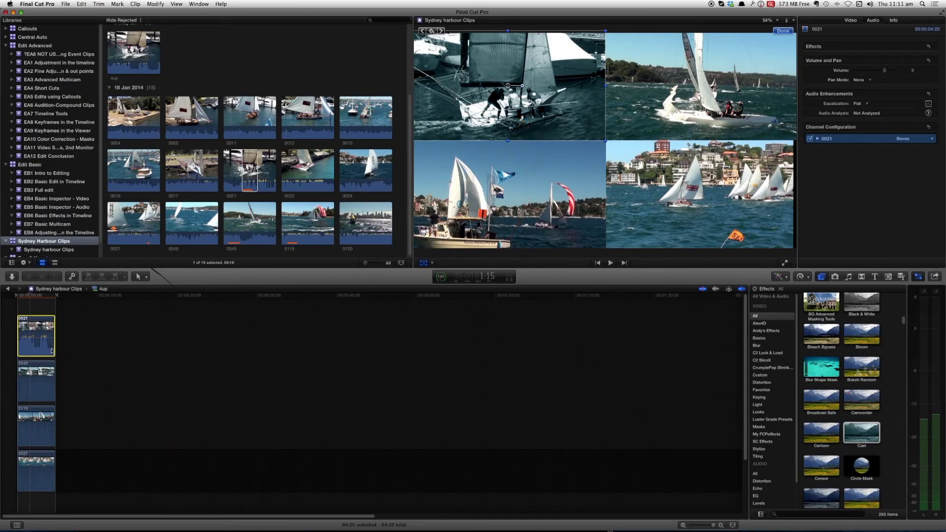
Return from the 4up compound clip to the Real Edit Snapshot 6 May 2014 5:00:07 pm project timeline.
click(8, 289)
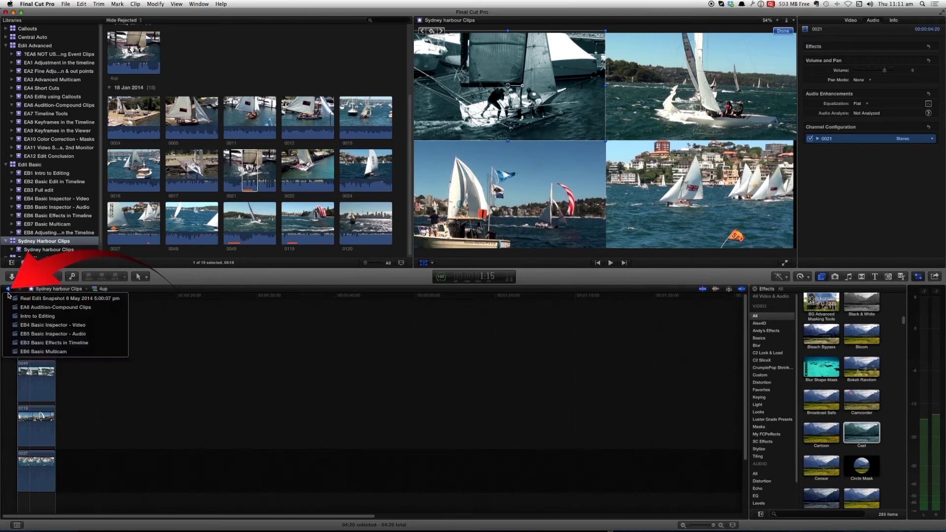
key(Escape)
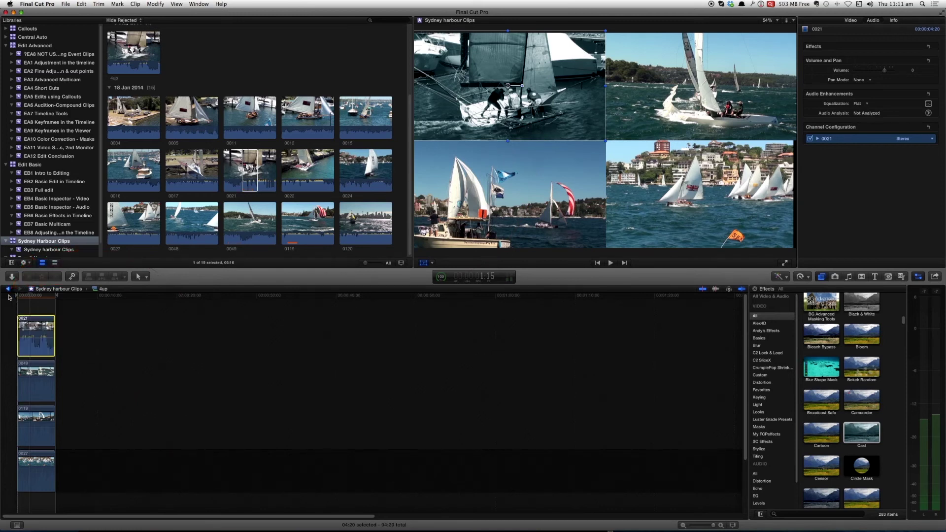
click(8, 290)
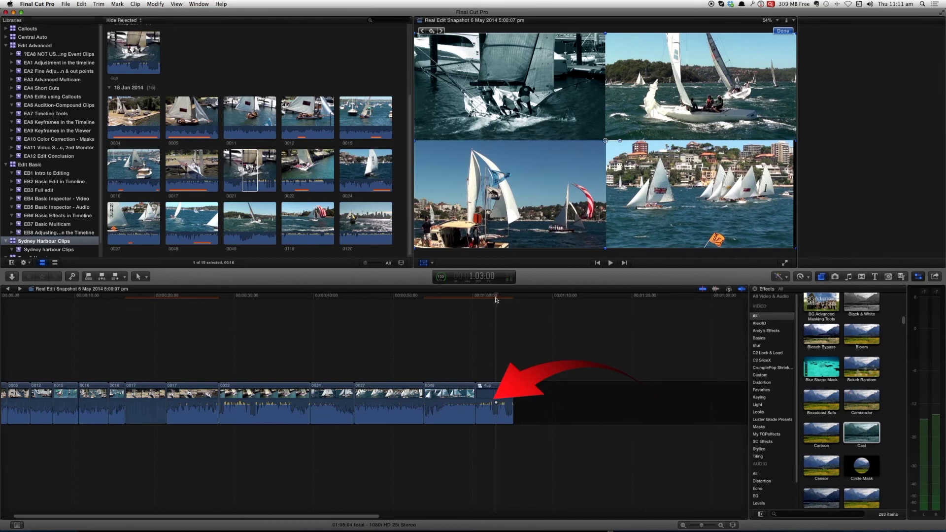
key(super+4)
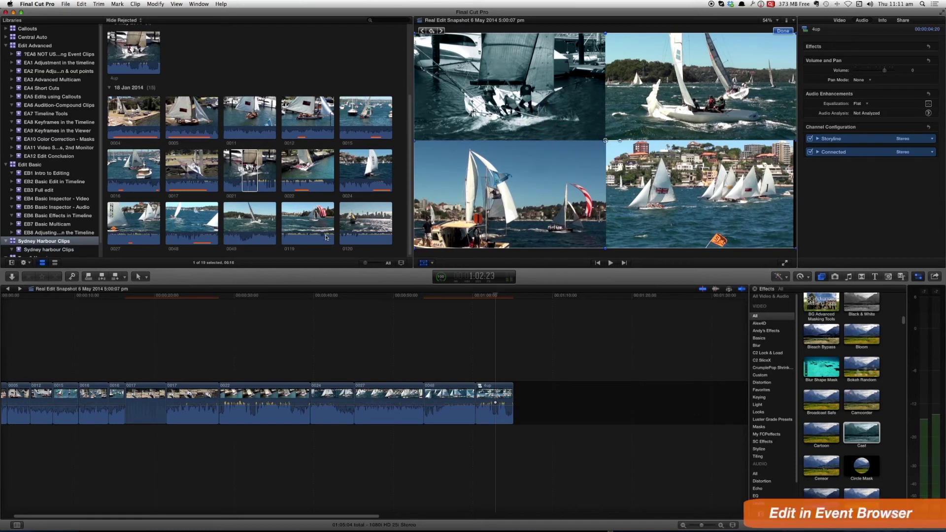
Create a compound clip named Test edit from the marked ranges of browser clips 0004, 0005 and 0011 in the Sydney harbour Clips event.
click(246, 156)
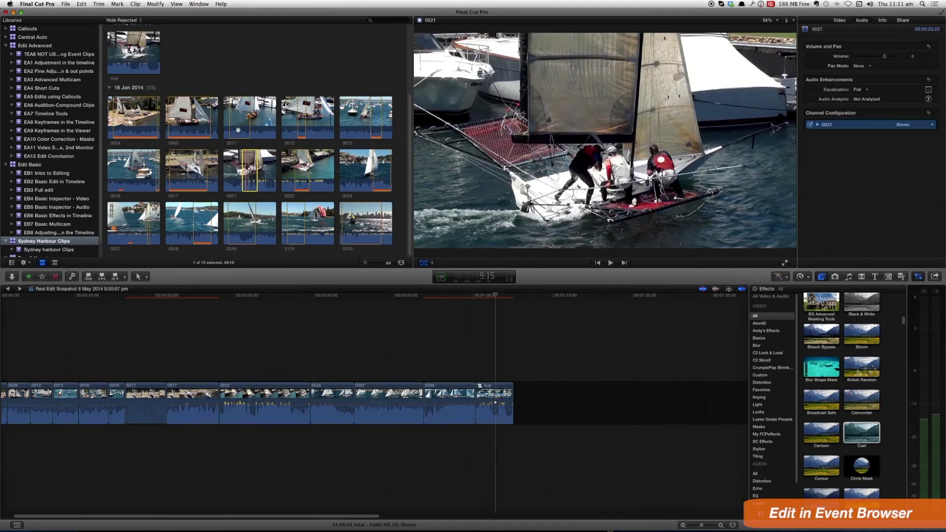
scroll(211, 99, up, 2)
scroll(194, 110, down, 1)
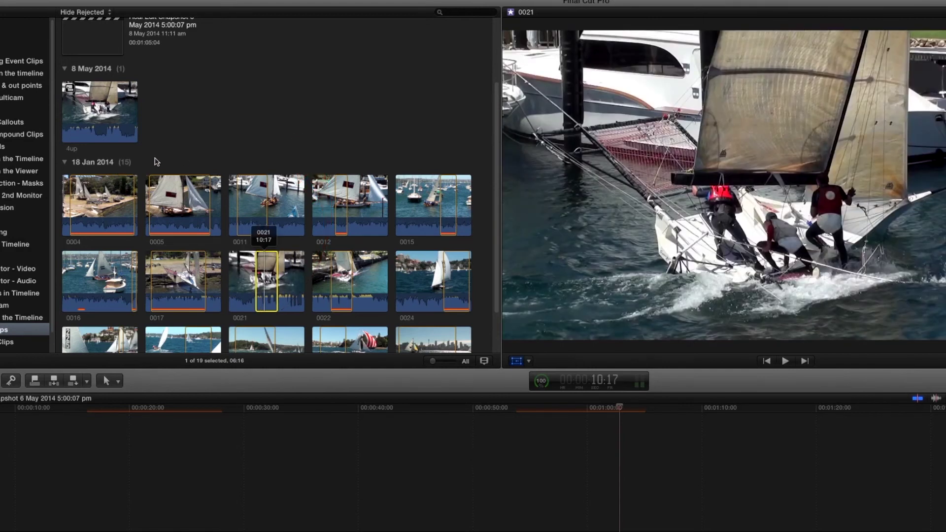
click(105, 197)
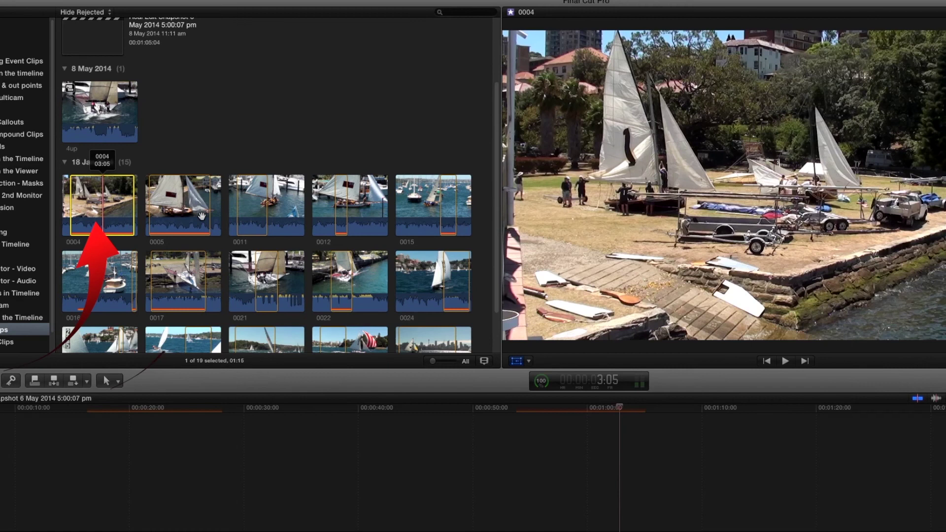
super+click(202, 216)
super+click(252, 212)
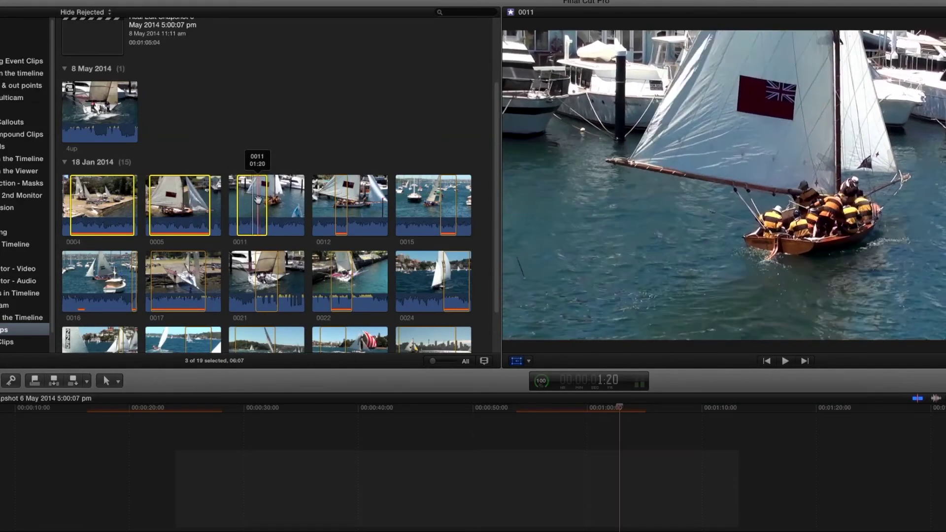
right_click(256, 196)
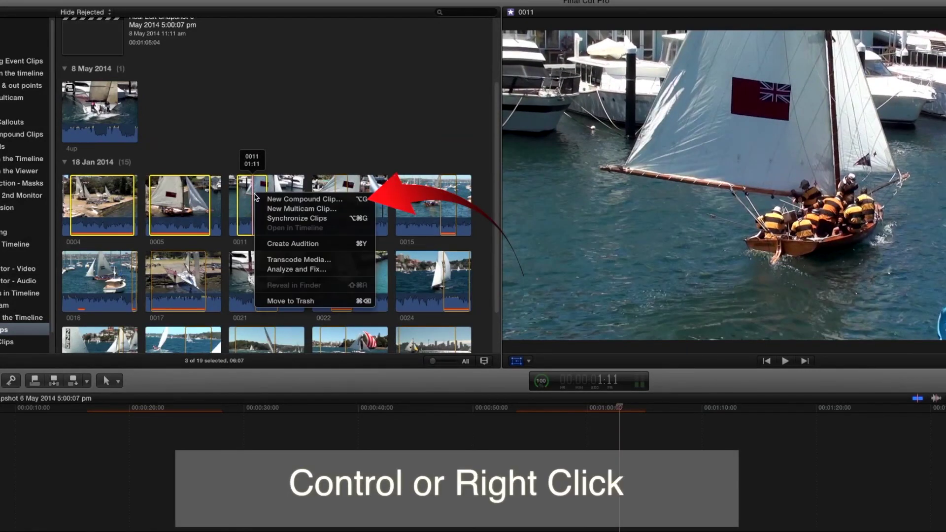
click(264, 199)
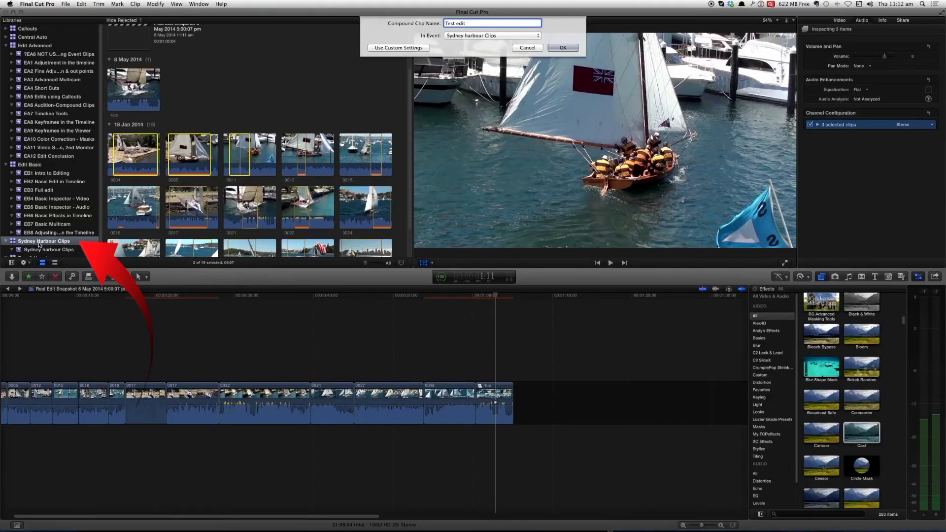
click(567, 48)
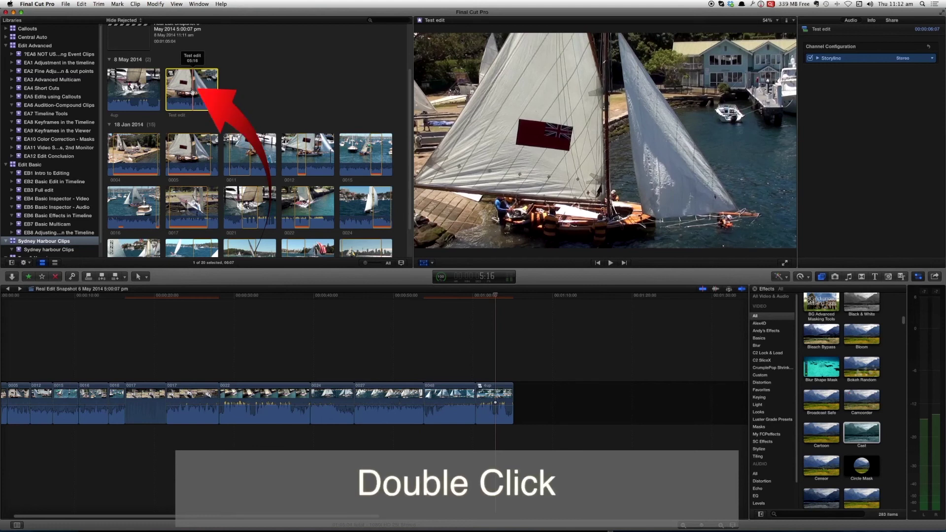
Open the Test edit compound clip in its own timeline and trim the end of clip 0005 to a duration of 1:15.
double_click(192, 92)
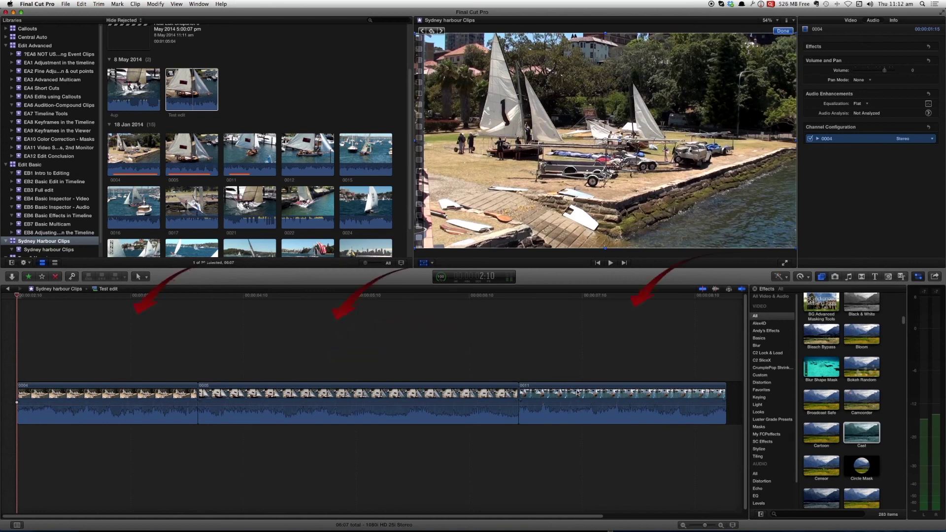
click(140, 158)
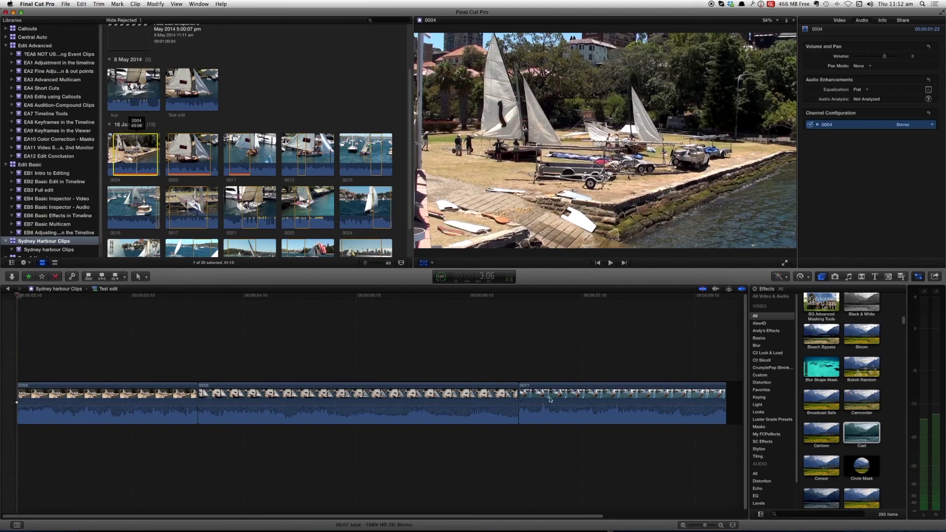
click(372, 297)
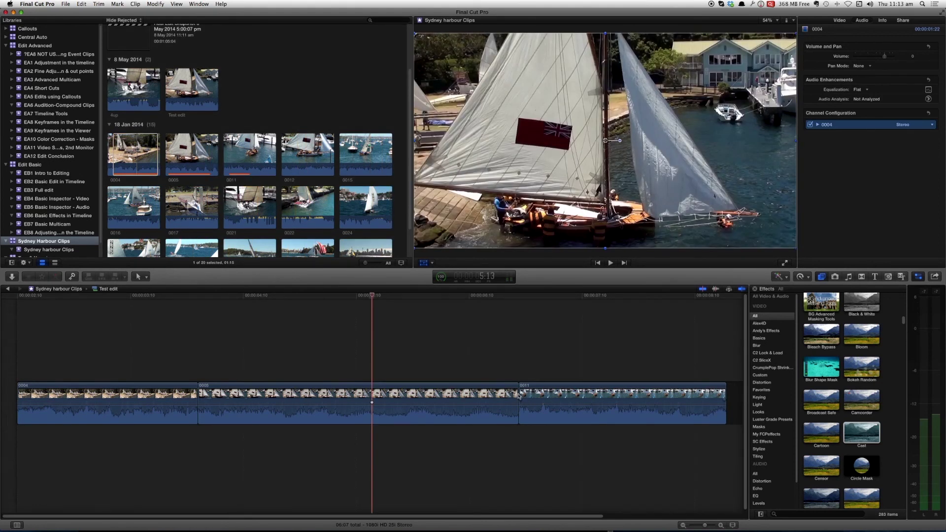
click(519, 396)
drag(488, 396, 376, 403)
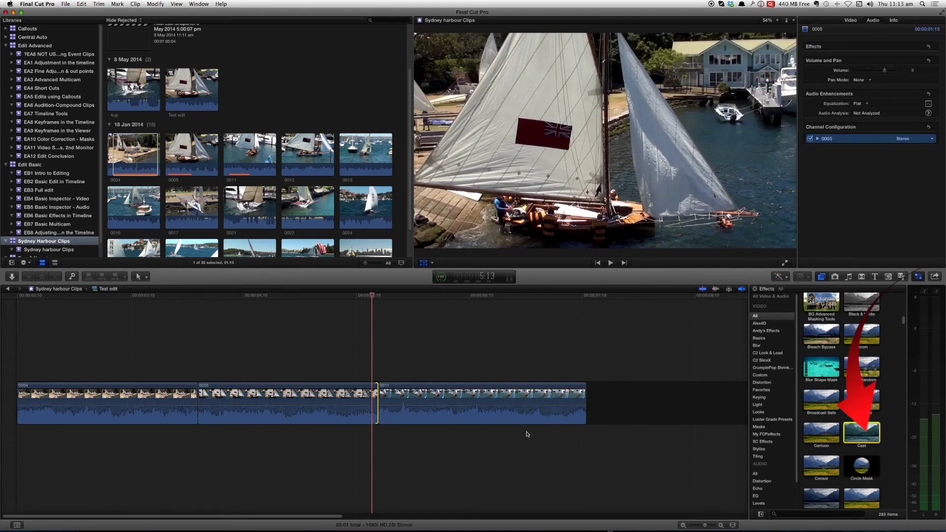
Apply the Cast effect to clip 0011 and scale its picture down to about two-thirds size with Transform.
click(501, 297)
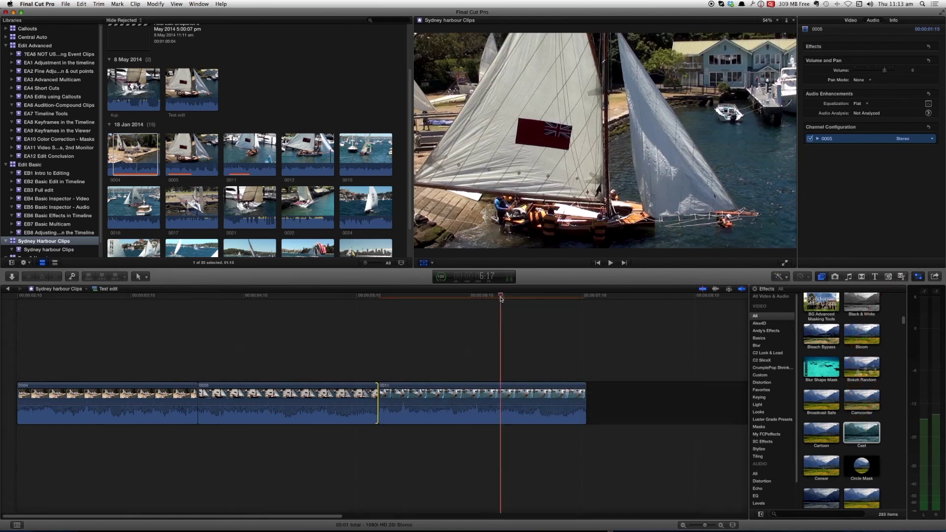
click(498, 402)
click(423, 263)
drag(415, 248, 497, 203)
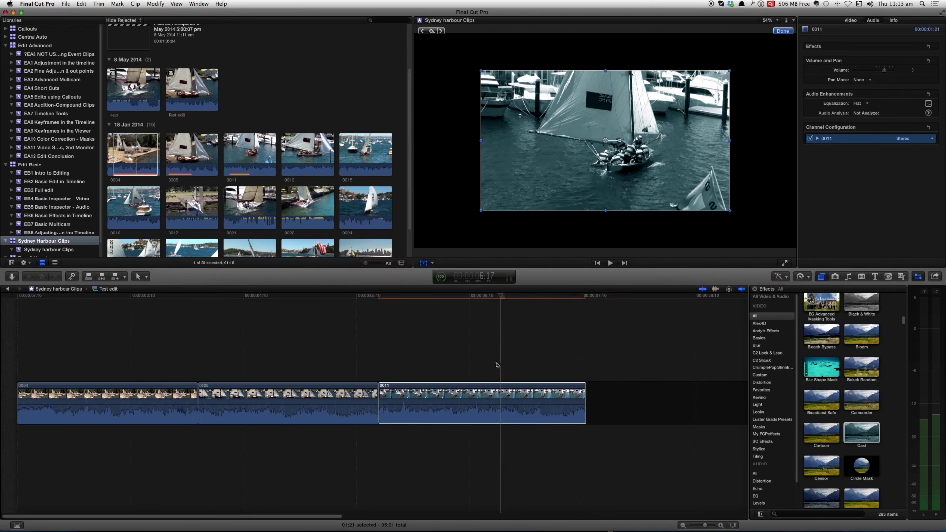
Turn the volume of clip 0011 all the way down, and select the Test edit compound clip in the browser.
drag(492, 404, 488, 423)
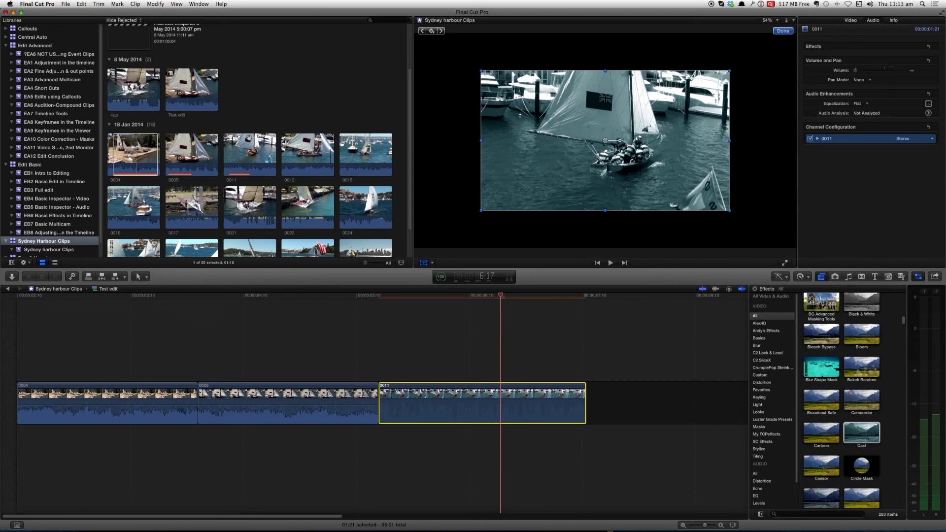
click(195, 94)
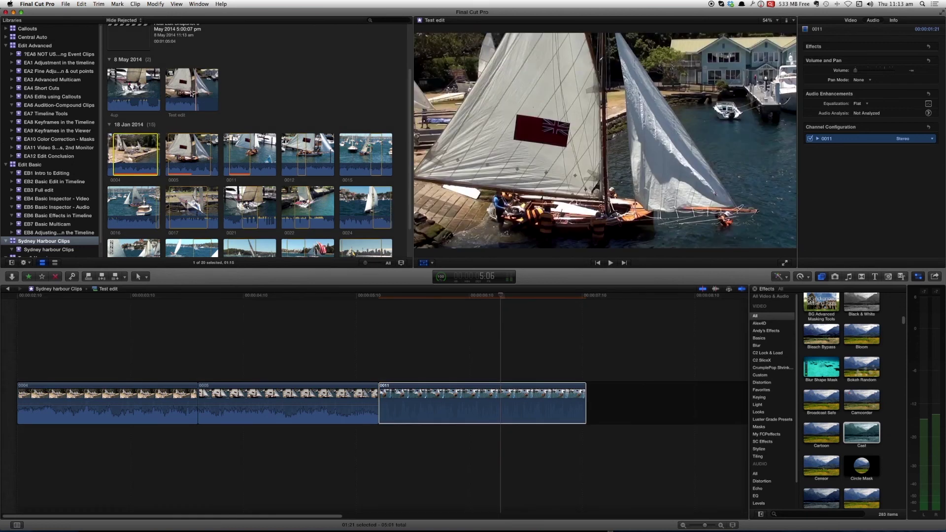
click(202, 93)
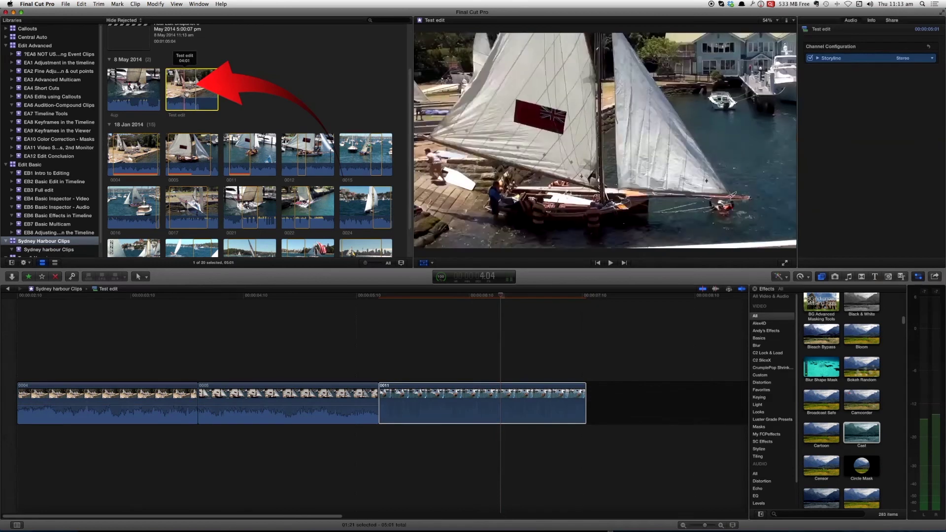